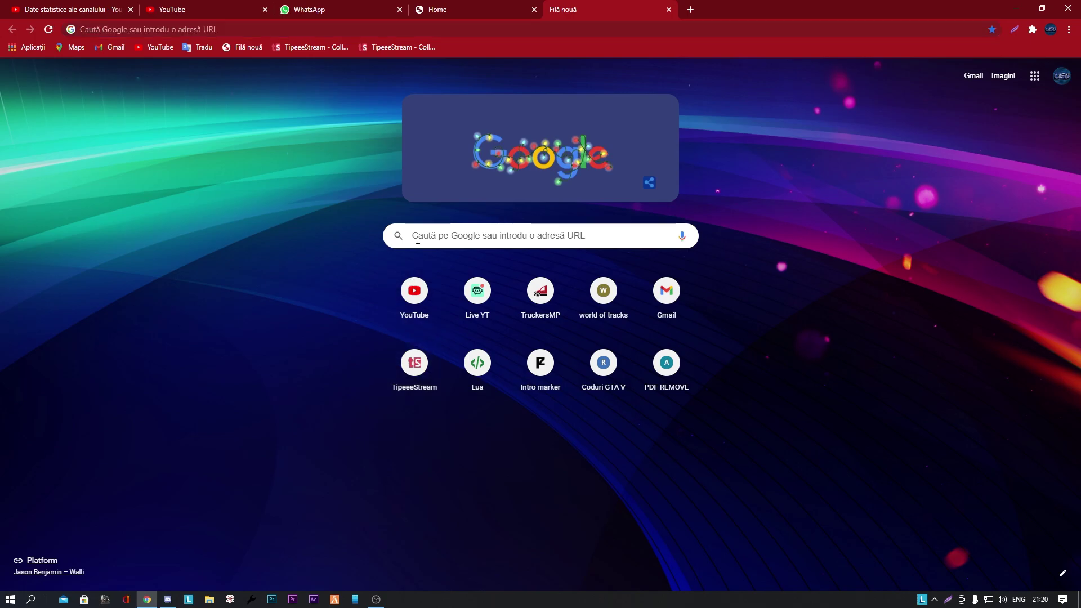
- Search for "grav mods", open the gta5-mods.com site and show its vehicle mods tagged Add-On
{"action": "type", "text": "grav mods"}
{"action": "left_click", "coordinate": [443, 257]}
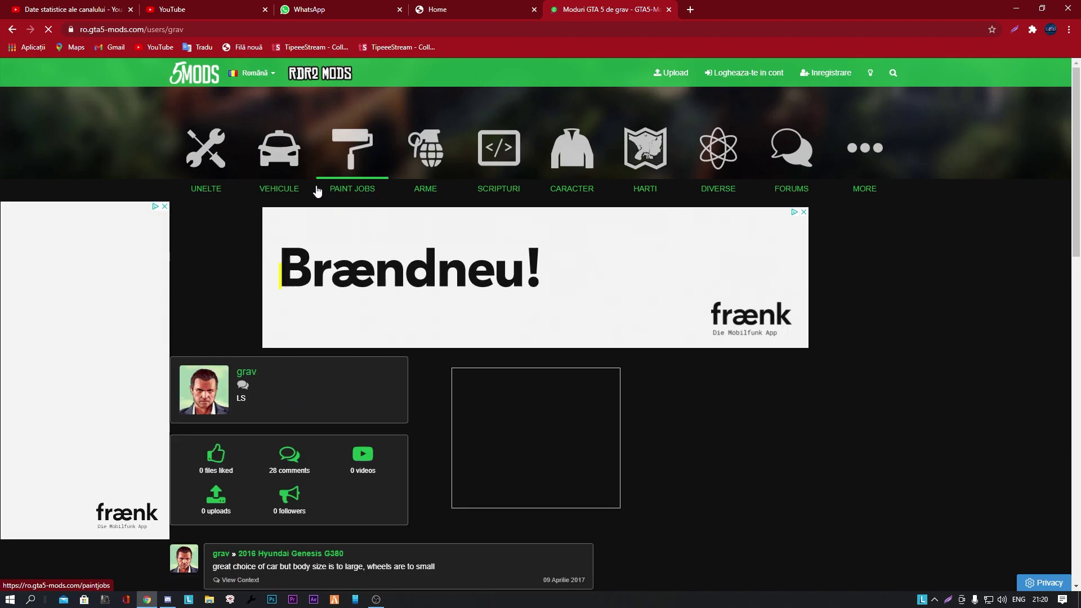
{"action": "left_click", "coordinate": [301, 178]}
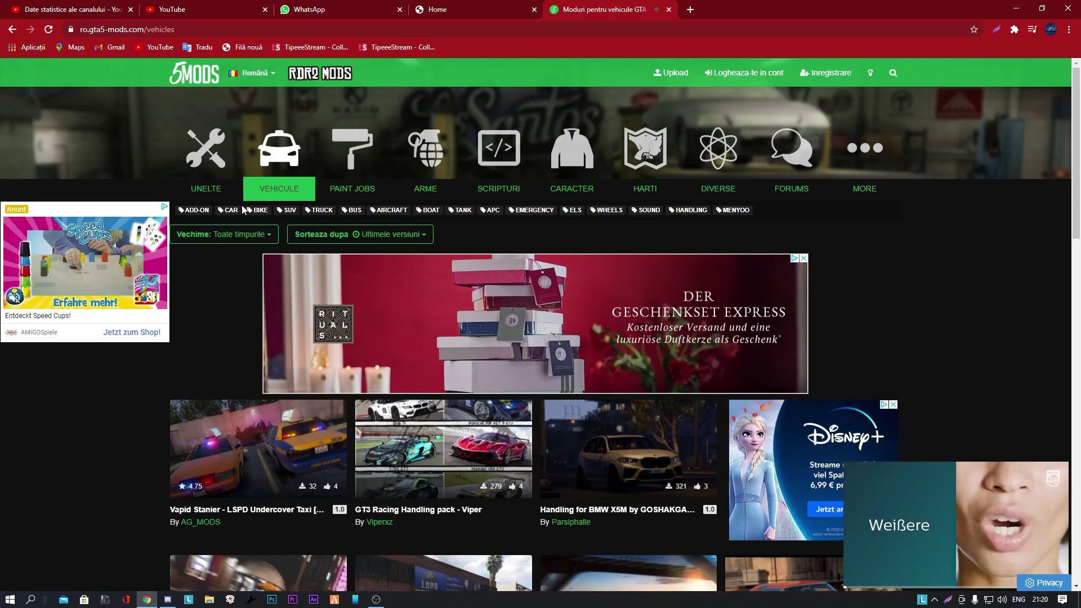
{"action": "left_click", "coordinate": [194, 210]}
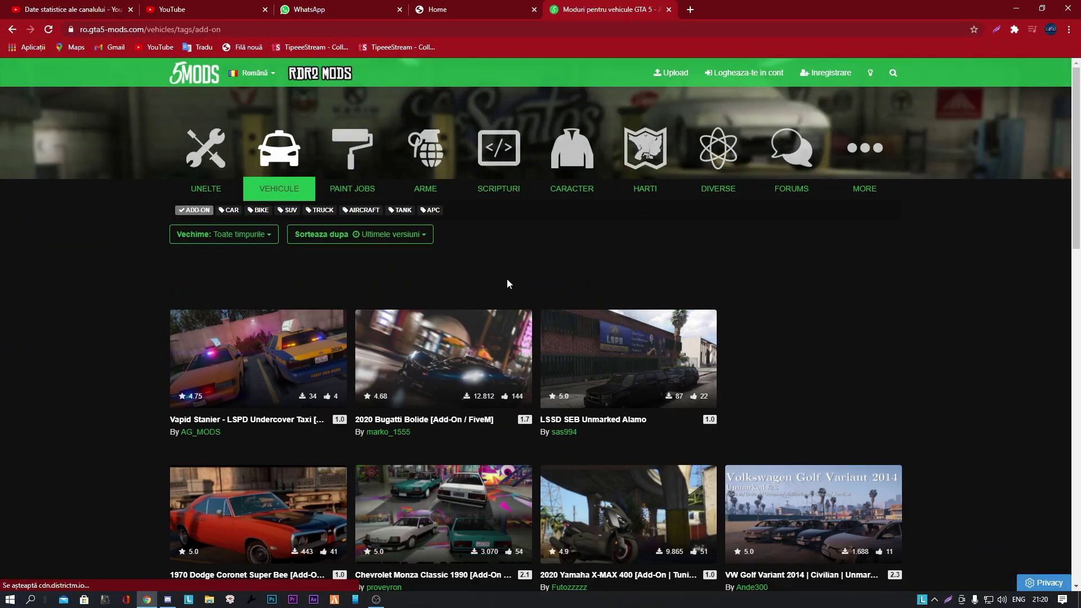
- View the 1970 Dodge Coronet Super Bee mod page, close its tab and minimize the browser
{"action": "scroll", "coordinate": [476, 317], "scroll_direction": "down", "scroll_amount": 4}
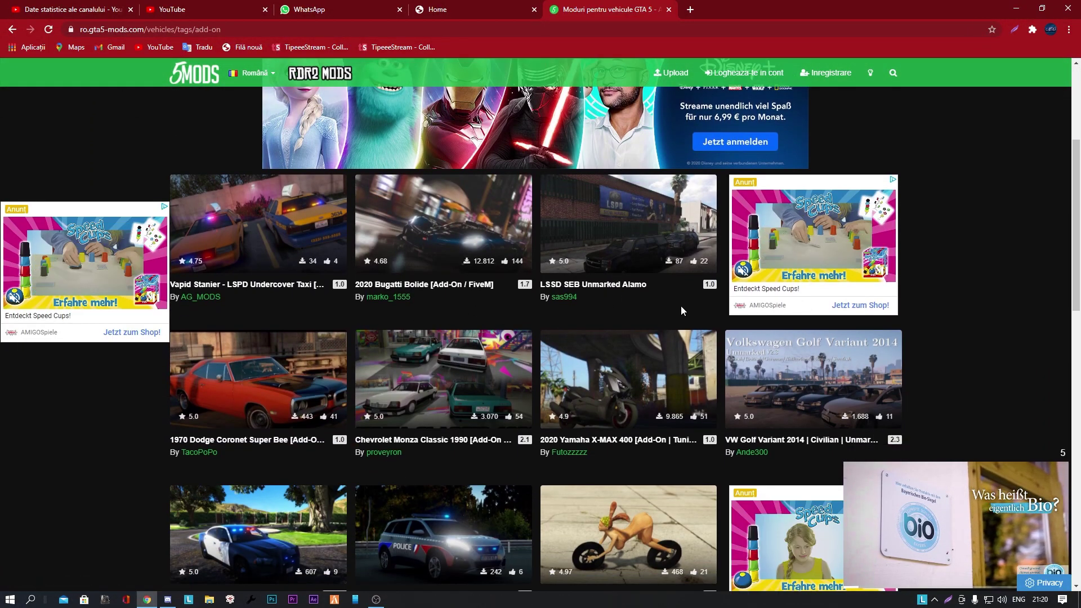
{"action": "left_click", "coordinate": [244, 386]}
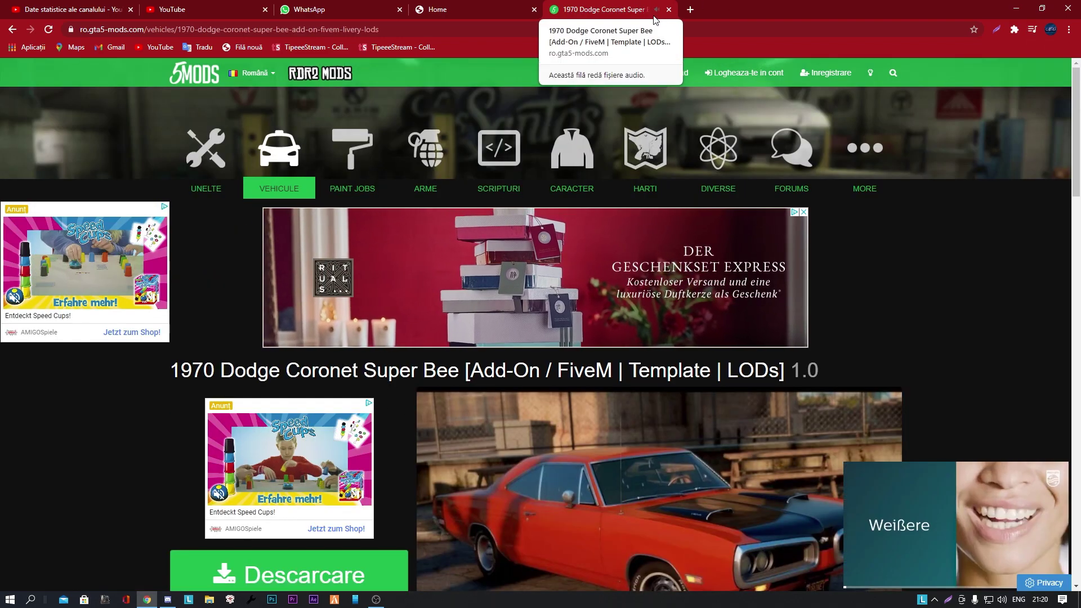
{"action": "left_click", "coordinate": [669, 10]}
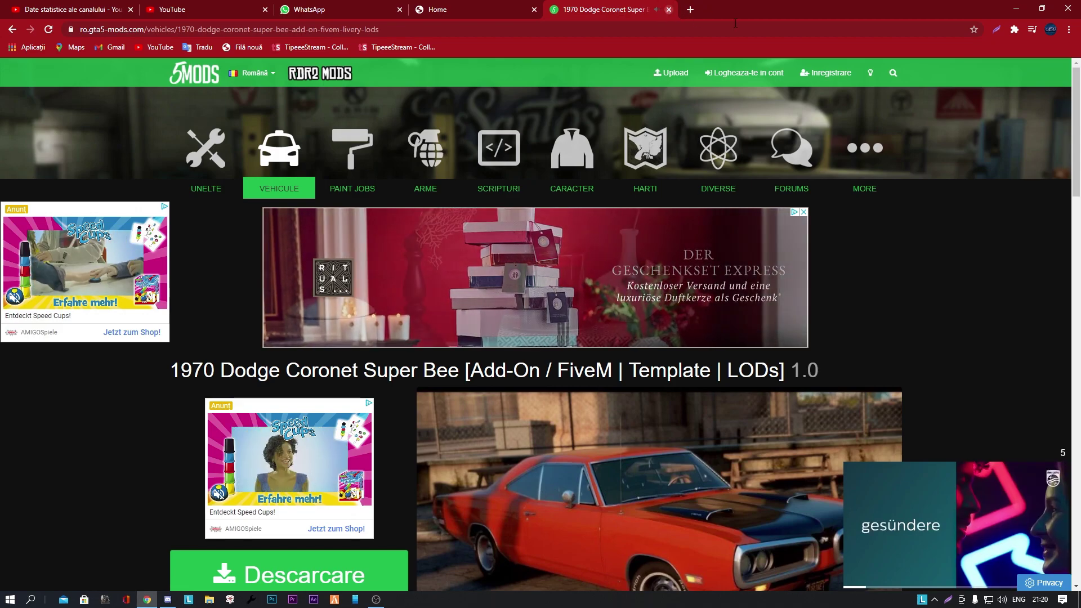
{"action": "left_click", "coordinate": [1008, 10]}
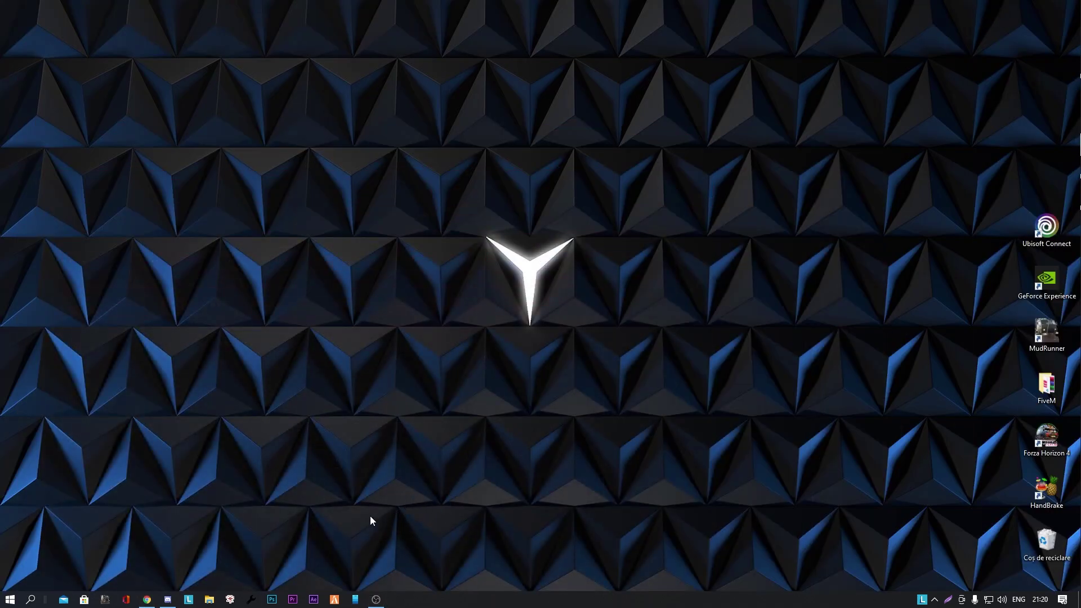
- Open the svfivem\resources\[ZCVEH] folder on the USB drive (I:) in File Explorer
{"action": "left_click", "coordinate": [218, 604]}
{"action": "left_click", "coordinate": [352, 346]}
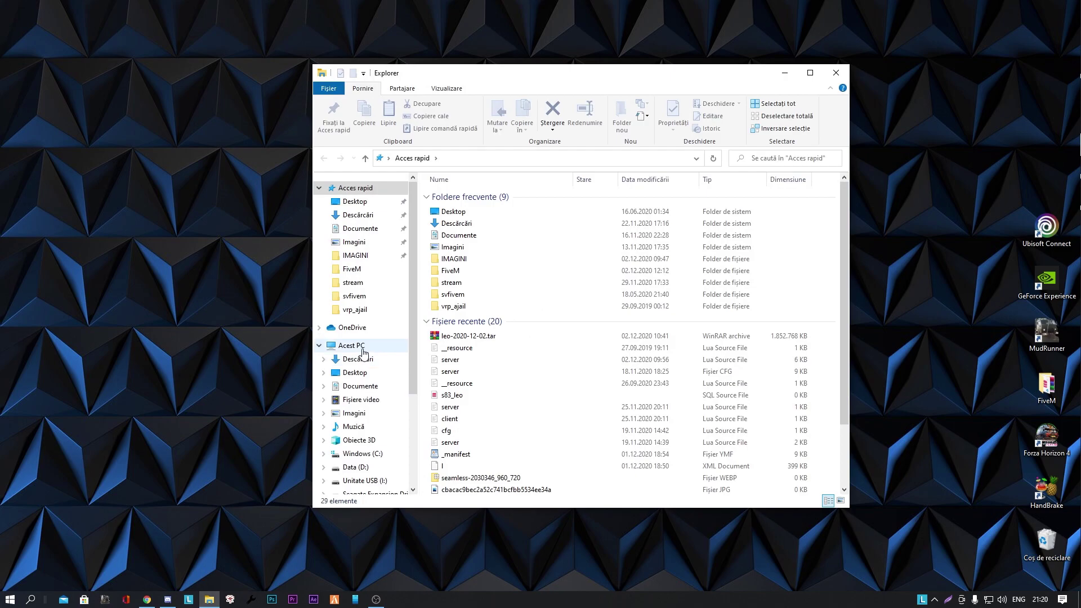
{"action": "double_click", "coordinate": [657, 374]}
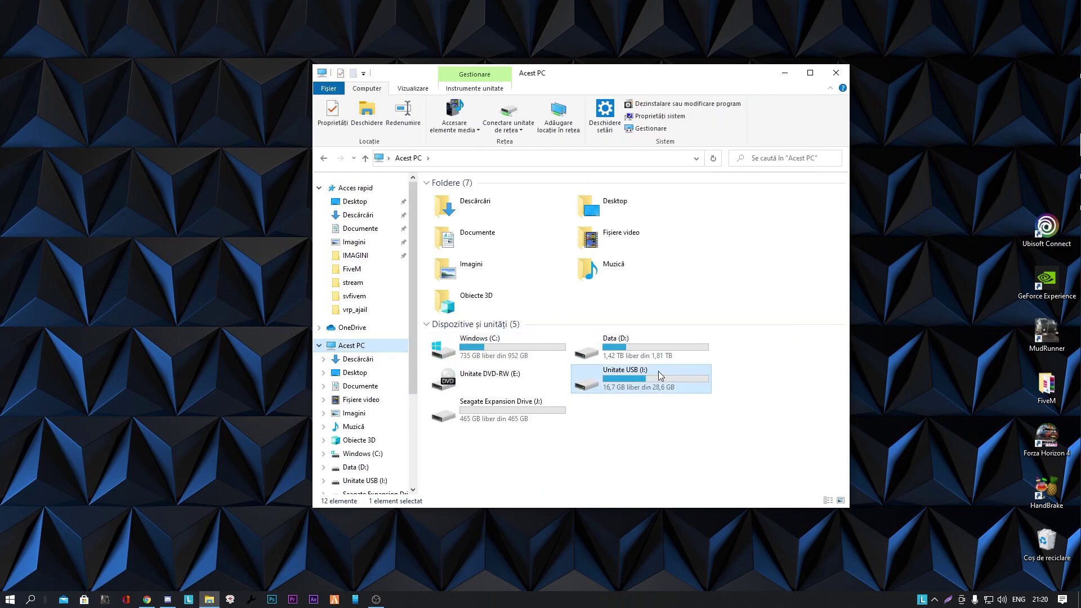
{"action": "double_click", "coordinate": [476, 231]}
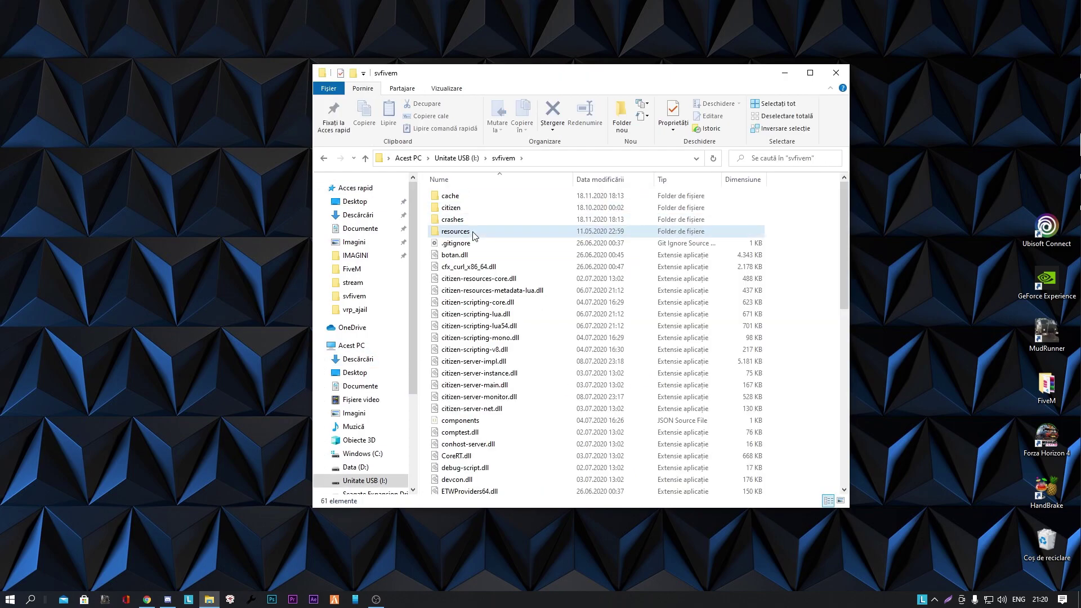
{"action": "double_click", "coordinate": [479, 232]}
{"action": "double_click", "coordinate": [481, 254]}
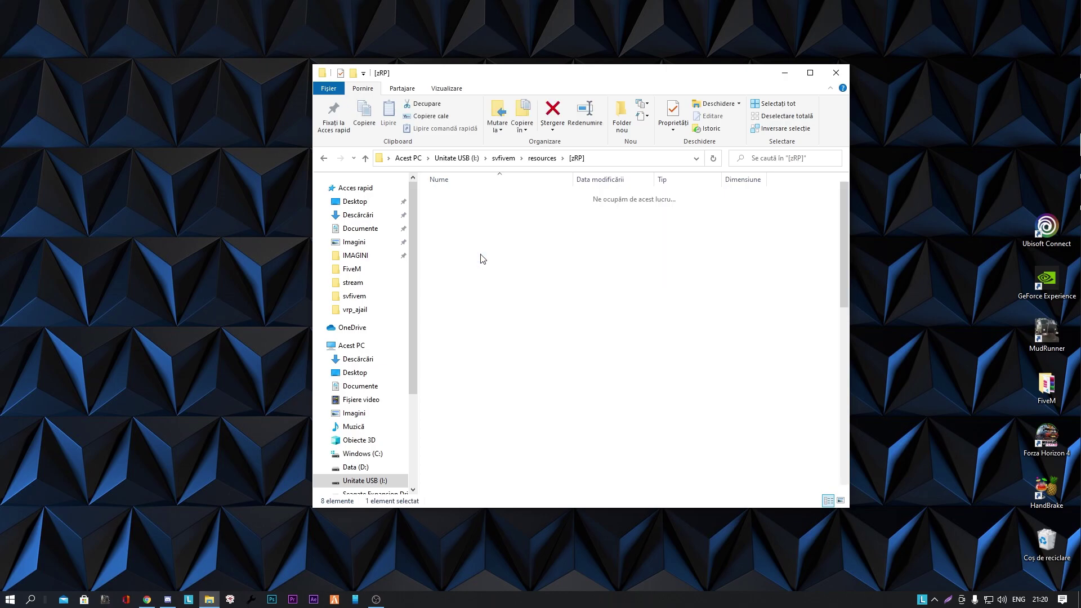
{"action": "key", "text": "alt+Left"}
{"action": "double_click", "coordinate": [482, 243]}
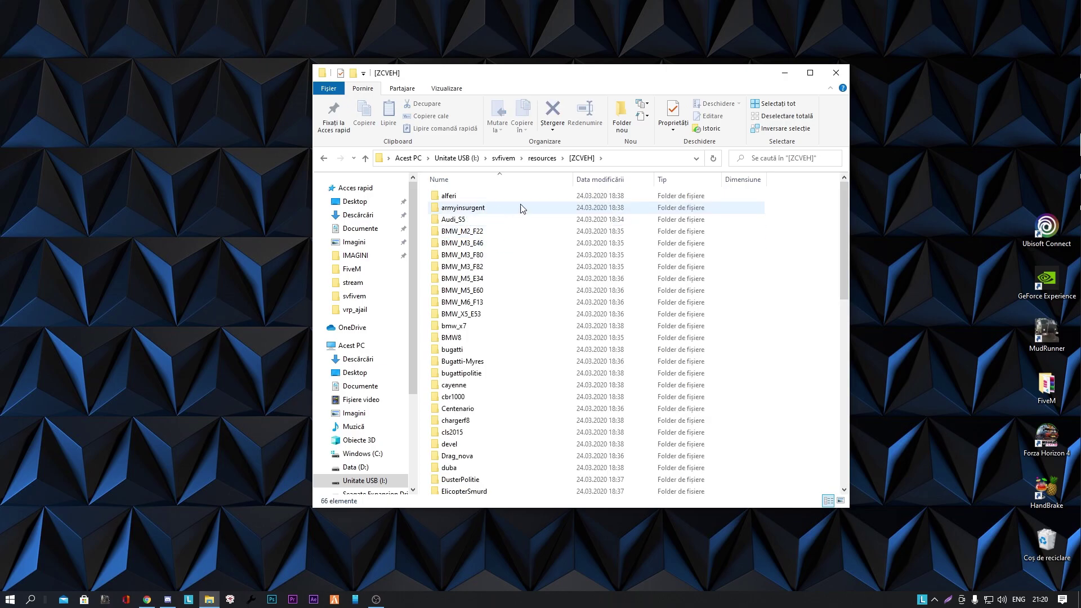
- Copy the six BMW folders from BMW_M2_F22 through BMW_M5_E60 to the desktop and close the Explorer window
{"action": "double_click", "coordinate": [479, 234]}
{"action": "key", "text": "alt+Left"}
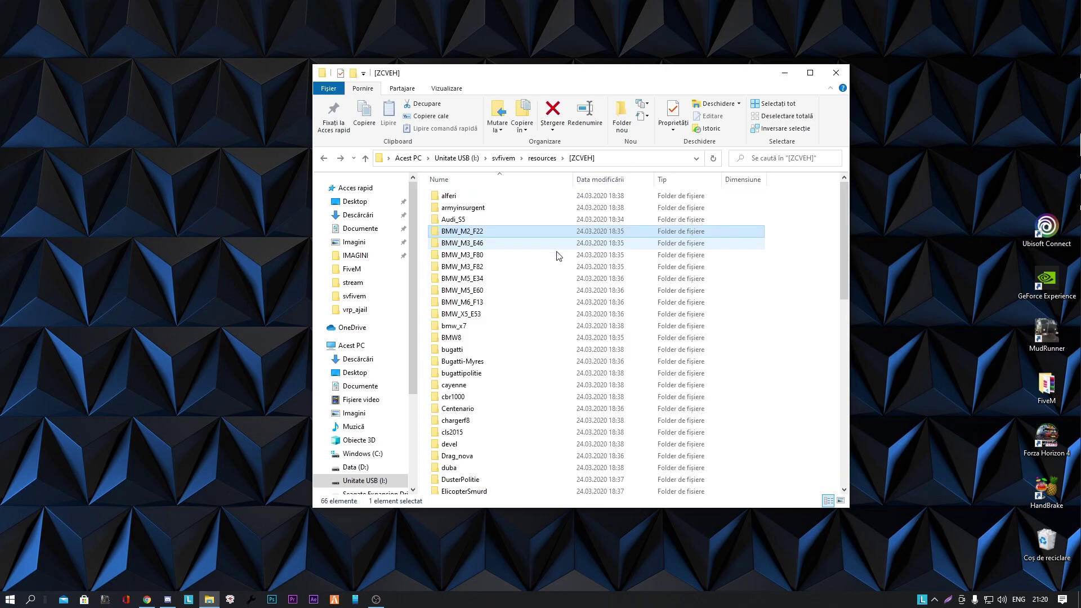
{"action": "left_click_drag", "start_coordinate": [716, 225], "coordinate": [529, 292]}
{"action": "left_click_drag", "start_coordinate": [459, 233], "coordinate": [146, 209]}
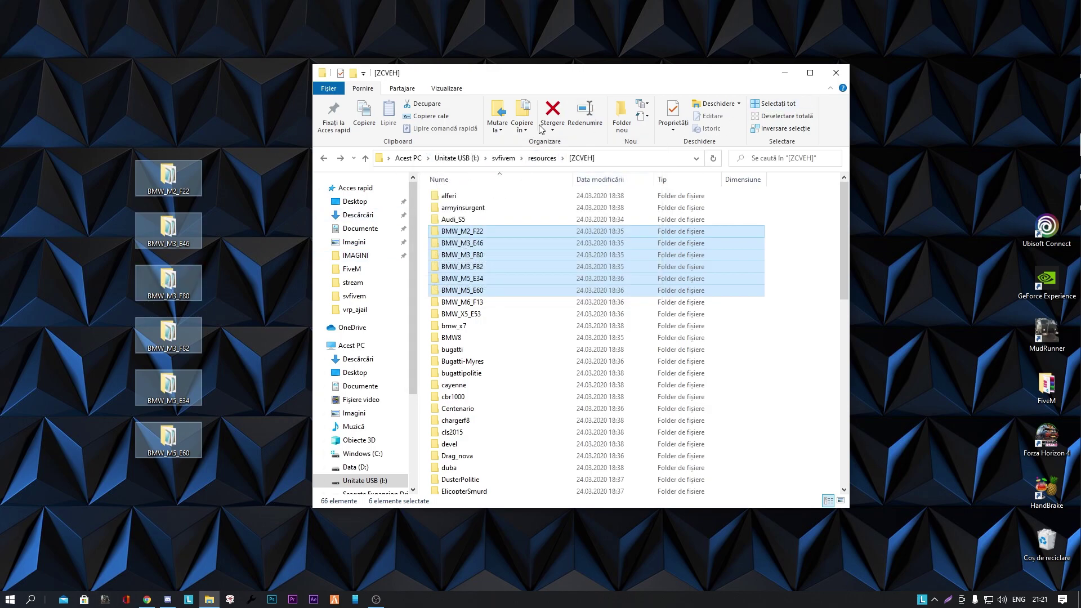
{"action": "left_click", "coordinate": [848, 69]}
{"action": "left_click", "coordinate": [442, 250]}
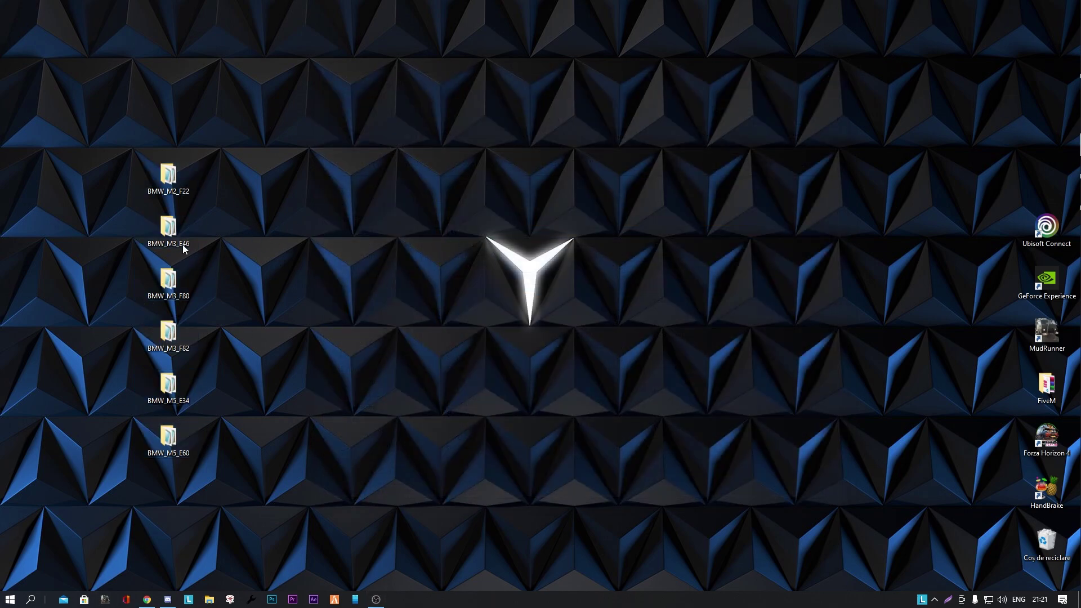
- Look through the files inside the BMW_M2_F22 desktop folder and close it
{"action": "double_click", "coordinate": [169, 186]}
{"action": "left_click_drag", "start_coordinate": [490, 294], "coordinate": [479, 251]}
{"action": "left_click", "coordinate": [796, 120]}
{"action": "left_click", "coordinate": [838, 76]}
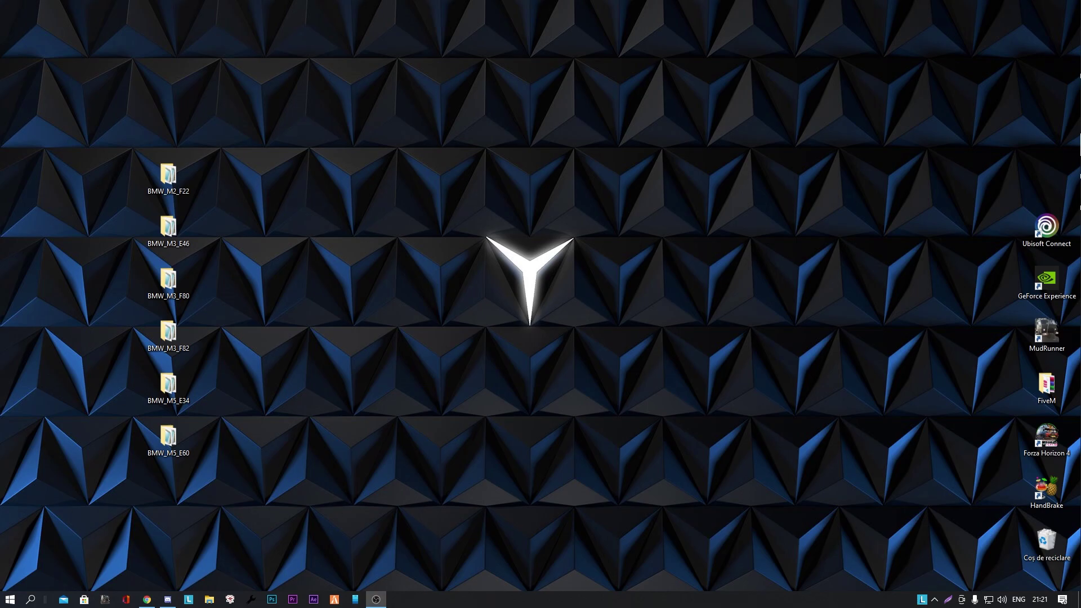
- Open the merger folder inside Tools on the Data (D:) drive in File Explorer
{"action": "left_click", "coordinate": [209, 600]}
{"action": "scroll", "coordinate": [362, 384], "scroll_direction": "down", "scroll_amount": 2}
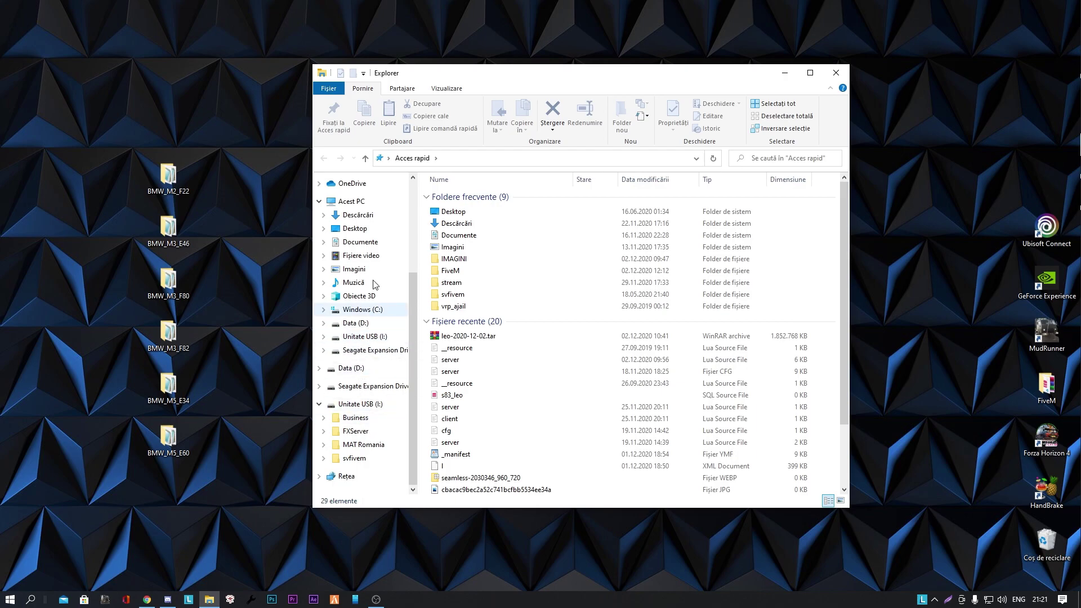
{"action": "left_click", "coordinate": [364, 203]}
{"action": "double_click", "coordinate": [684, 346]}
{"action": "double_click", "coordinate": [473, 420]}
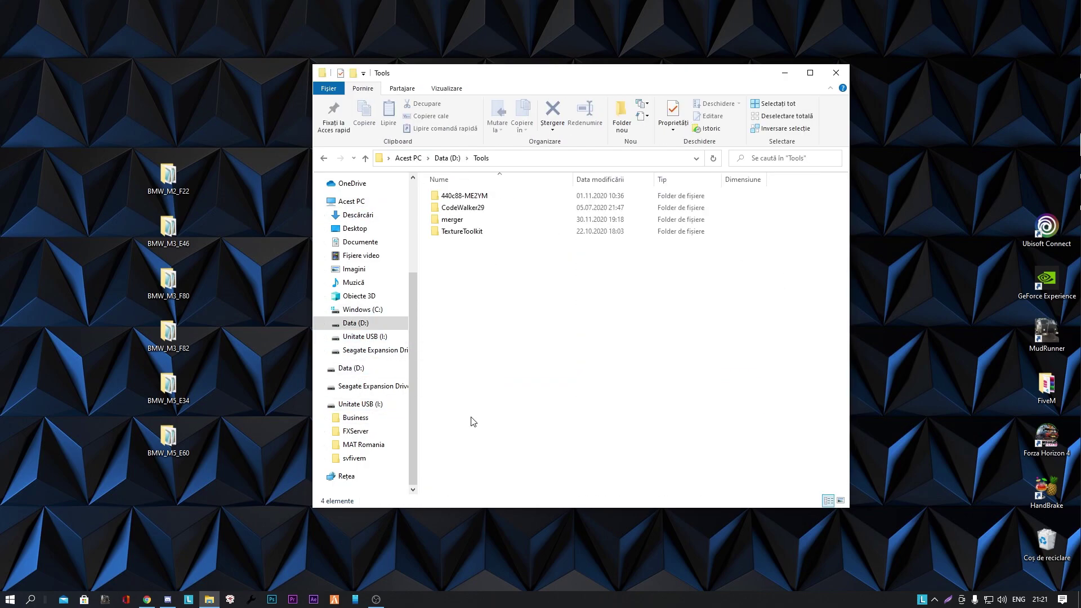
{"action": "double_click", "coordinate": [487, 220]}
- Delete the old merged META files from the merger folder, keeping _trunk and VehicleMetaMerge
{"action": "left_click", "coordinate": [492, 255]}
{"action": "key", "text": "Delete"}
{"action": "left_click", "coordinate": [477, 230]}
{"action": "key", "text": "Delete"}
{"action": "left_click", "coordinate": [478, 219]}
{"action": "key", "text": "Delete"}
{"action": "left_click", "coordinate": [478, 208]}
{"action": "key", "text": "Delete"}
- Empty the _trunk folder, check its contents and return to the merger folder
{"action": "double_click", "coordinate": [474, 197]}
{"action": "key", "text": "ctrl+a"}
{"action": "key", "text": "Delete"}
{"action": "key", "text": "BackSpace"}
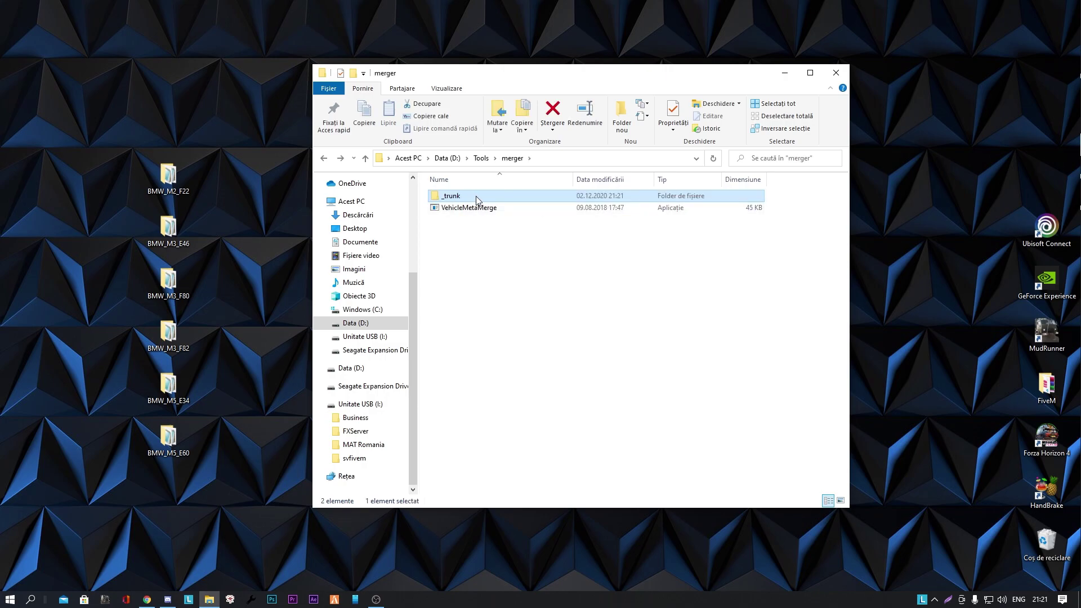
{"action": "double_click", "coordinate": [503, 197]}
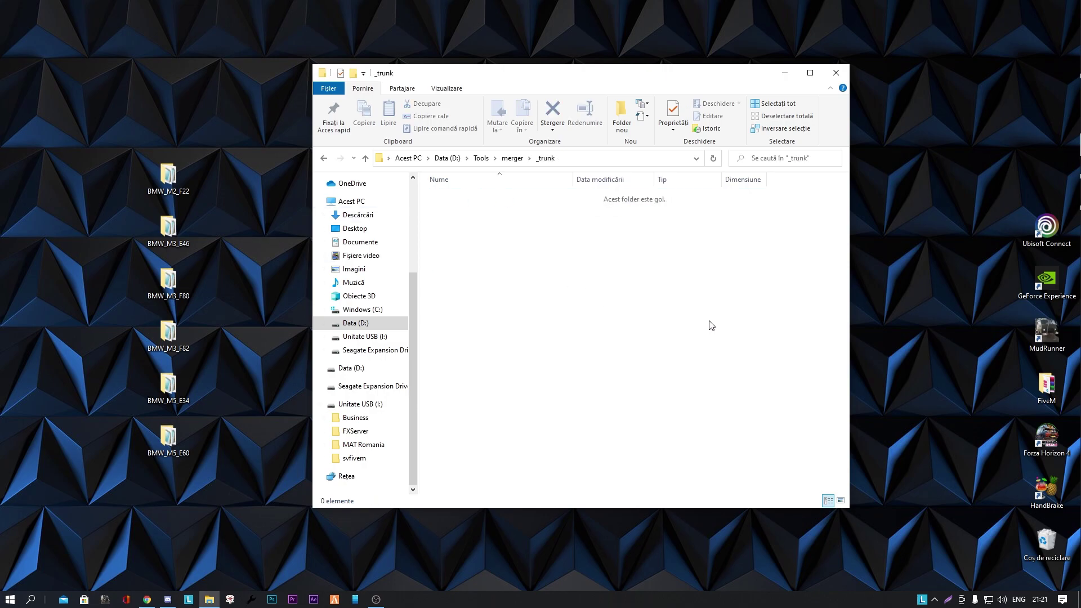
{"action": "key", "text": "BackSpace"}
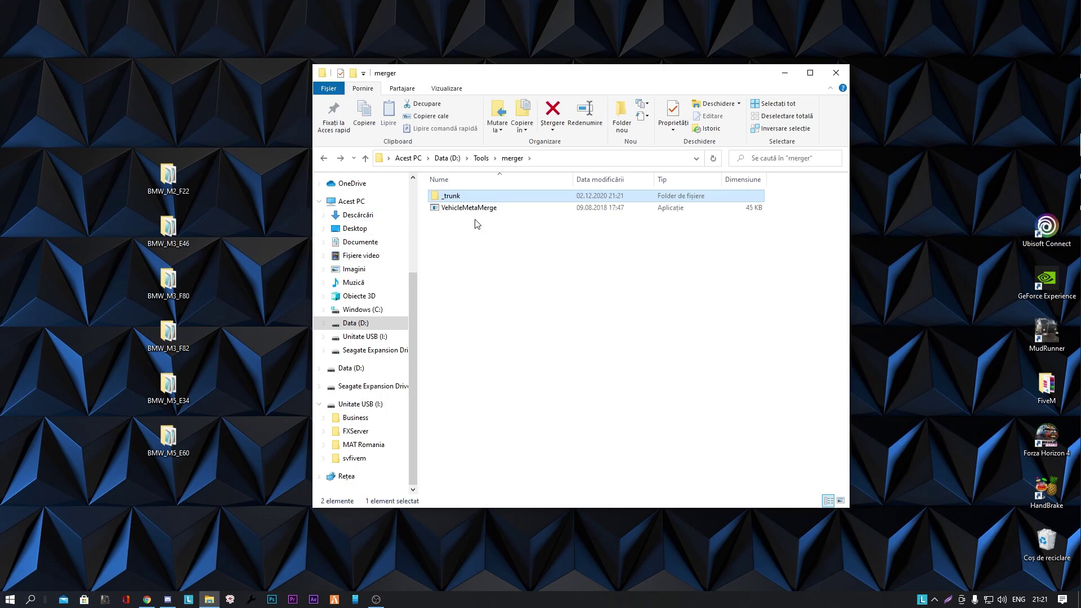
- Copy the five META files from BMW_M2_F22 into the _trunk folder and merge them with VehicleMetaMerge
{"action": "double_click", "coordinate": [171, 178]}
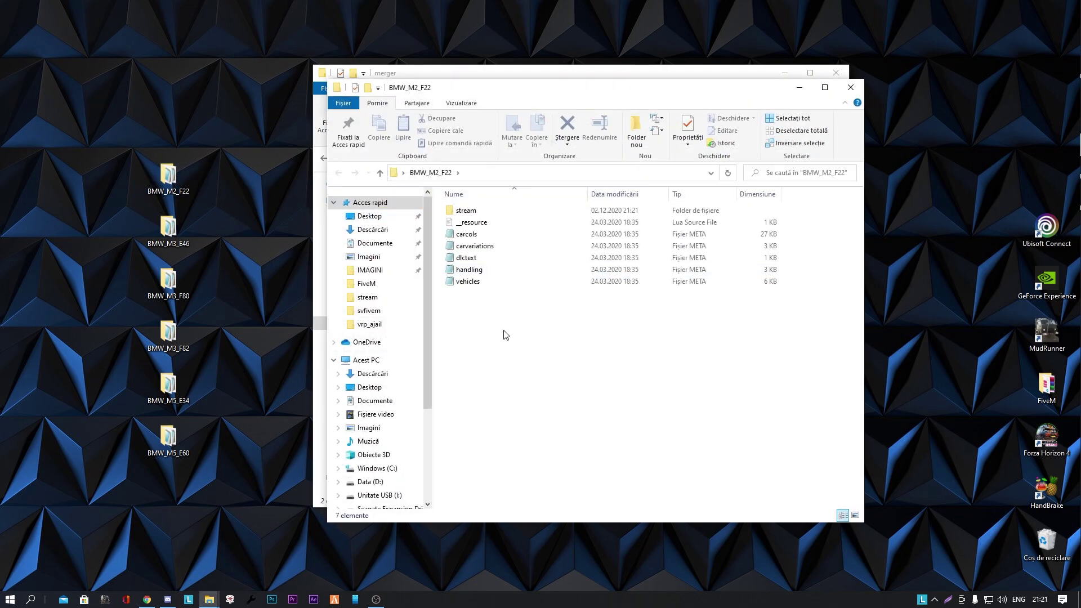
{"action": "left_click_drag", "start_coordinate": [578, 80], "coordinate": [694, 194]}
{"action": "left_click_drag", "start_coordinate": [676, 476], "coordinate": [604, 353]}
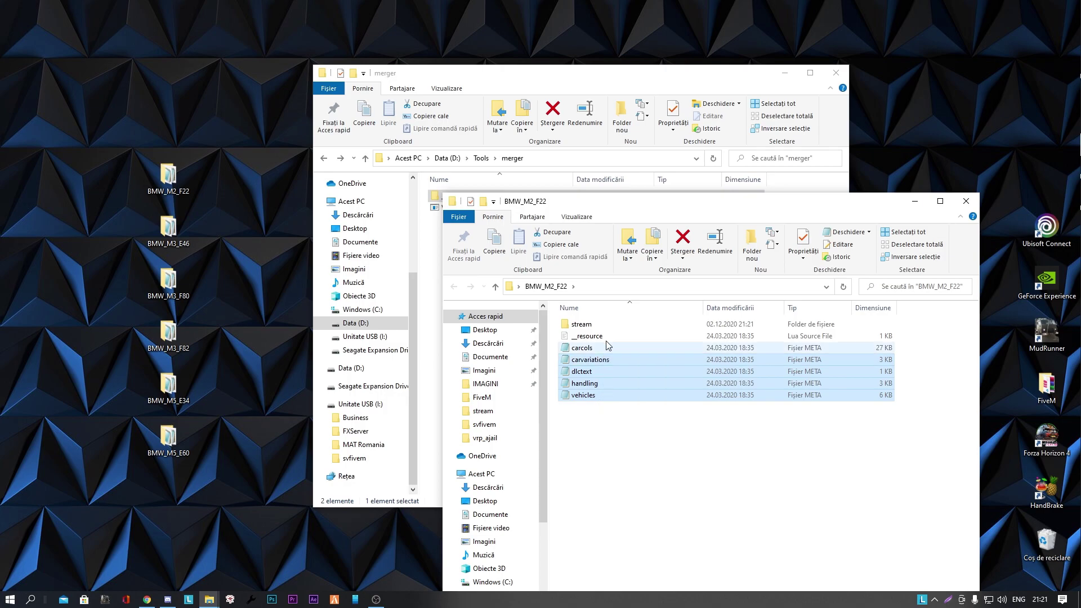
{"action": "left_click_drag", "start_coordinate": [676, 219], "coordinate": [766, 249]}
{"action": "left_click_drag", "start_coordinate": [752, 519], "coordinate": [469, 210]}
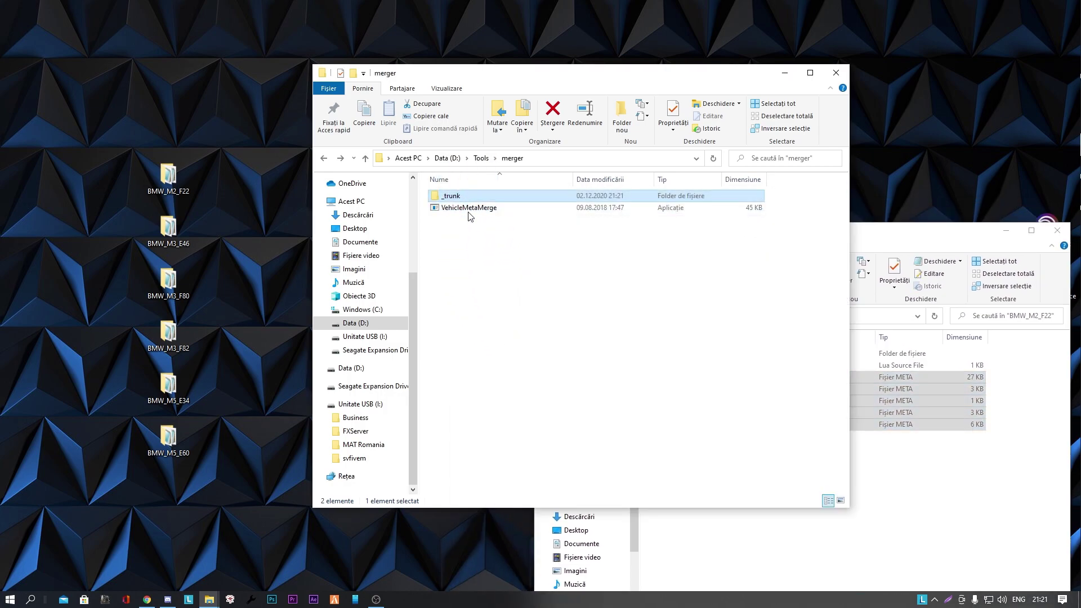
{"action": "double_click", "coordinate": [472, 207]}
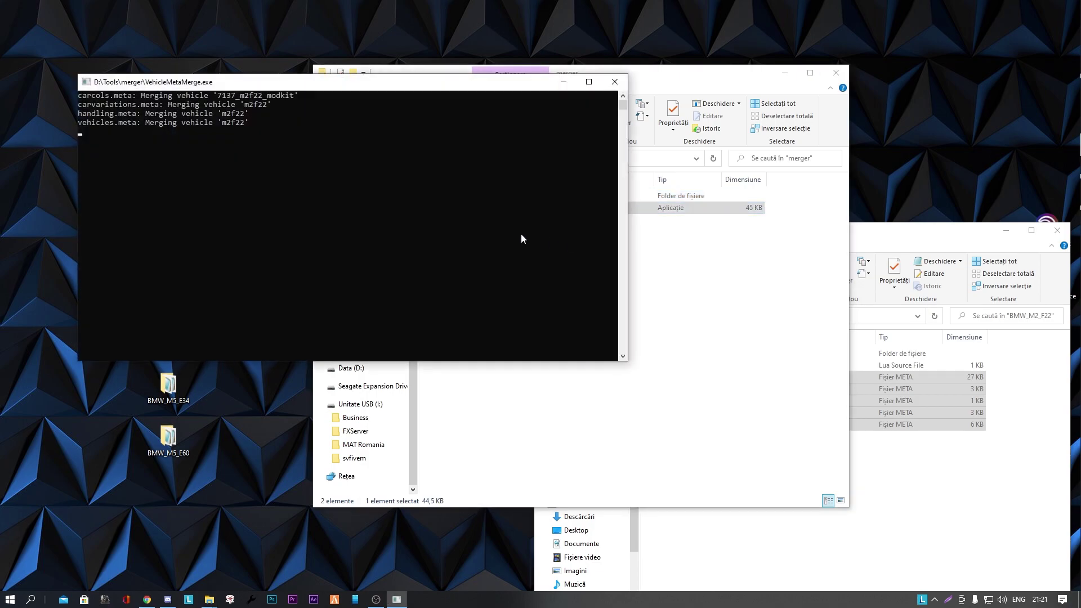
{"action": "left_click", "coordinate": [615, 81]}
- Delete the META files from the BMW_M2_F22 folder and the leftover dlctext file from _trunk
{"action": "left_click", "coordinate": [894, 477]}
{"action": "left_click_drag", "start_coordinate": [753, 461], "coordinate": [685, 380]}
{"action": "key", "text": "Delete"}
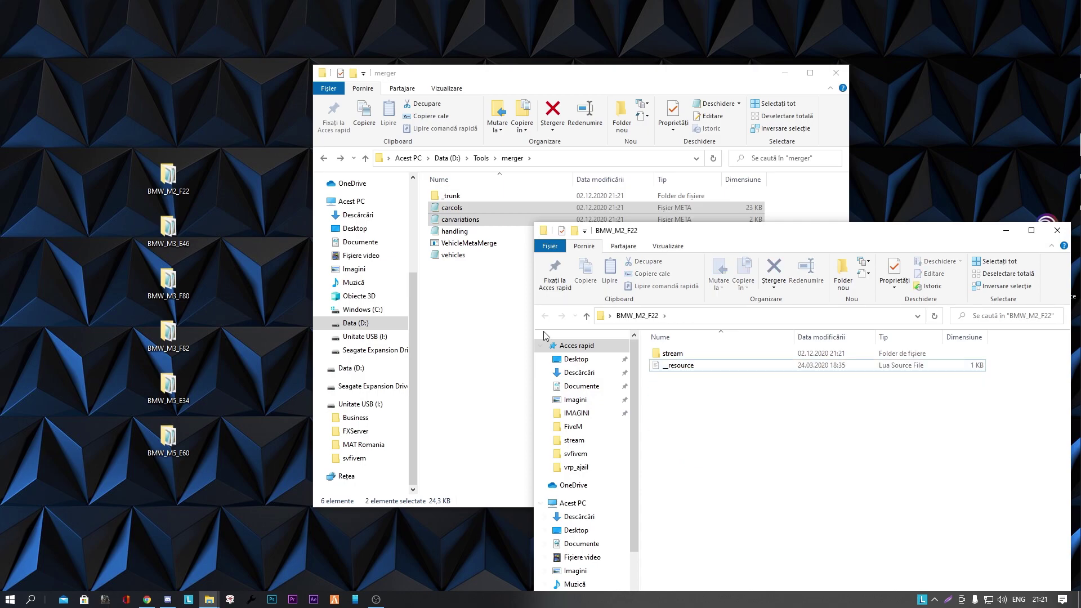
{"action": "double_click", "coordinate": [467, 196]}
{"action": "left_click", "coordinate": [437, 196]}
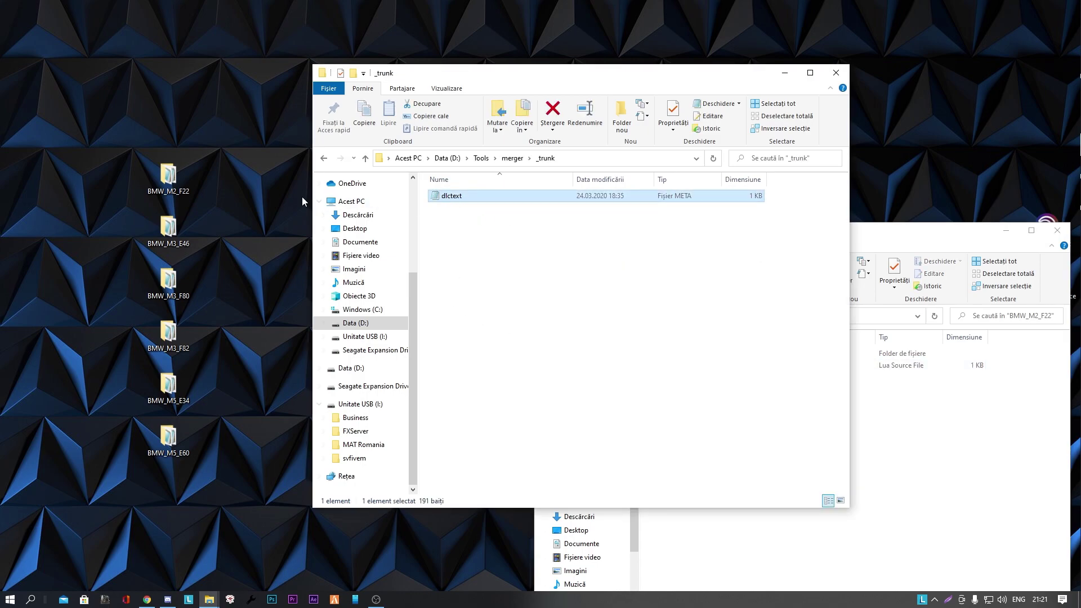
{"action": "key", "text": "Delete"}
- Copy the seven META files from BMW_M3_E46 into _trunk and merge them with VehicleMetaMerge
{"action": "double_click", "coordinate": [168, 228]}
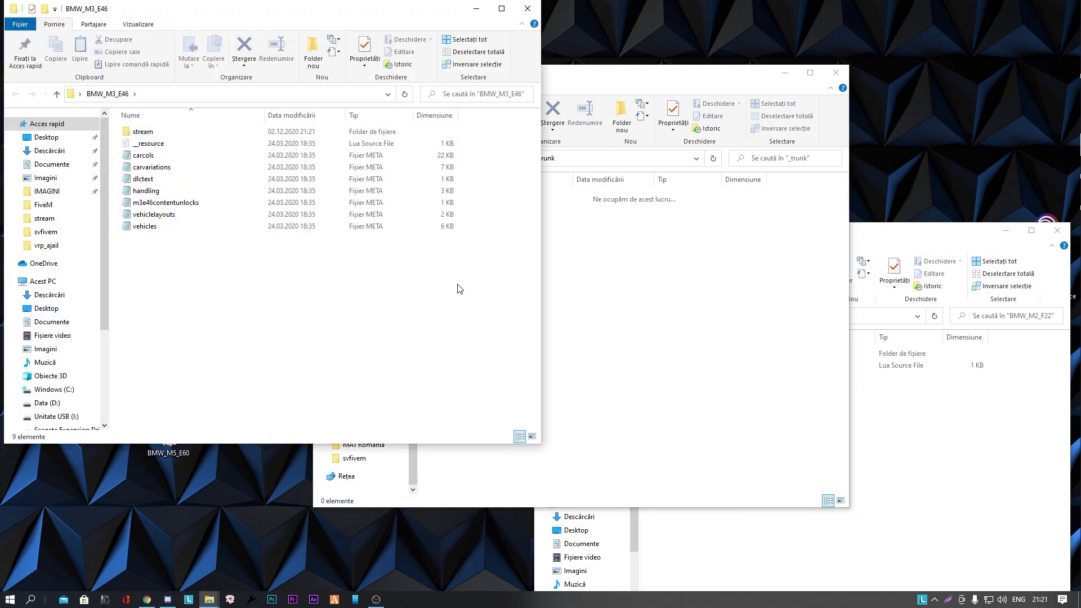
{"action": "left_click", "coordinate": [1057, 230]}
{"action": "left_click_drag", "start_coordinate": [237, 309], "coordinate": [157, 150]}
{"action": "left_click_drag", "start_coordinate": [155, 155], "coordinate": [590, 216]}
{"action": "key", "text": "alt+Up"}
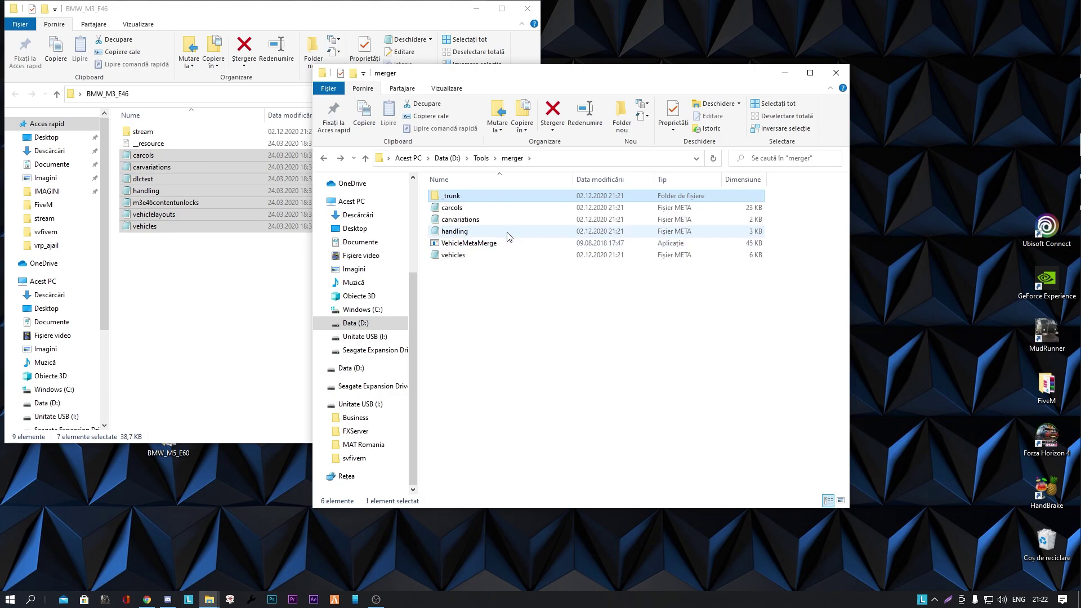
{"action": "double_click", "coordinate": [515, 245]}
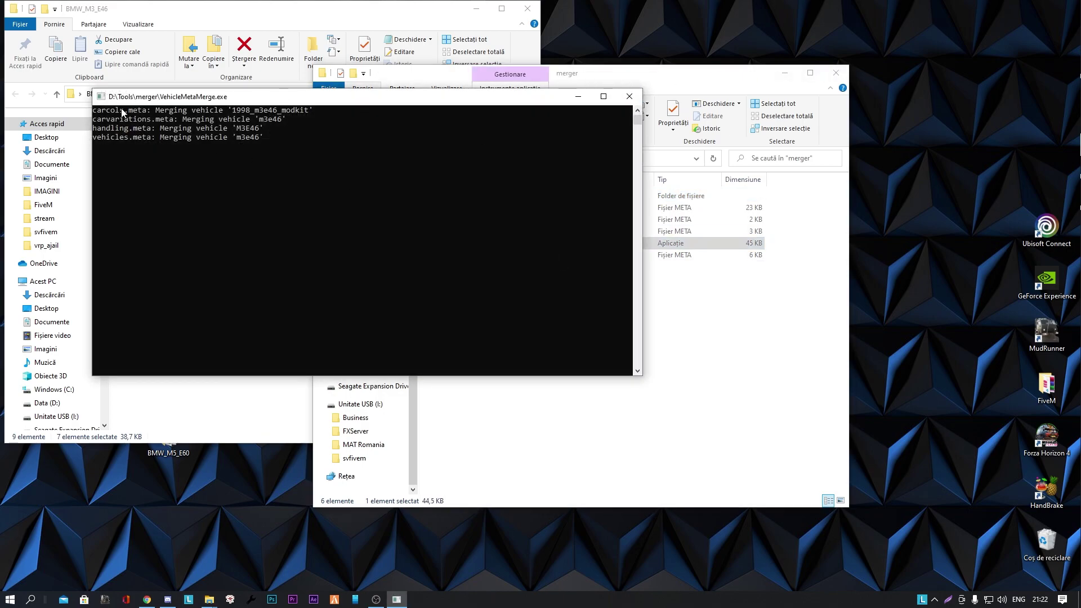
{"action": "left_click", "coordinate": [634, 100]}
- Delete the leftover files from the _trunk folder and close the BMW_M3_E46 window
{"action": "left_click", "coordinate": [495, 195]}
{"action": "double_click", "coordinate": [496, 196]}
{"action": "left_click_drag", "start_coordinate": [530, 264], "coordinate": [488, 207]}
{"action": "key", "text": "Delete"}
{"action": "left_click", "coordinate": [527, 9]}
- Copy the five META files from the BMW_M3_F80 desktop folder into _trunk and return to the merger folder
{"action": "double_click", "coordinate": [168, 279]}
{"action": "left_click_drag", "start_coordinate": [723, 450], "coordinate": [490, 311]}
{"action": "key", "text": "BackSpace"}
- Merge the BMW_M3_F80 files with VehicleMetaMerge and delete the leftover dlctext file from _trunk
{"action": "double_click", "coordinate": [482, 243]}
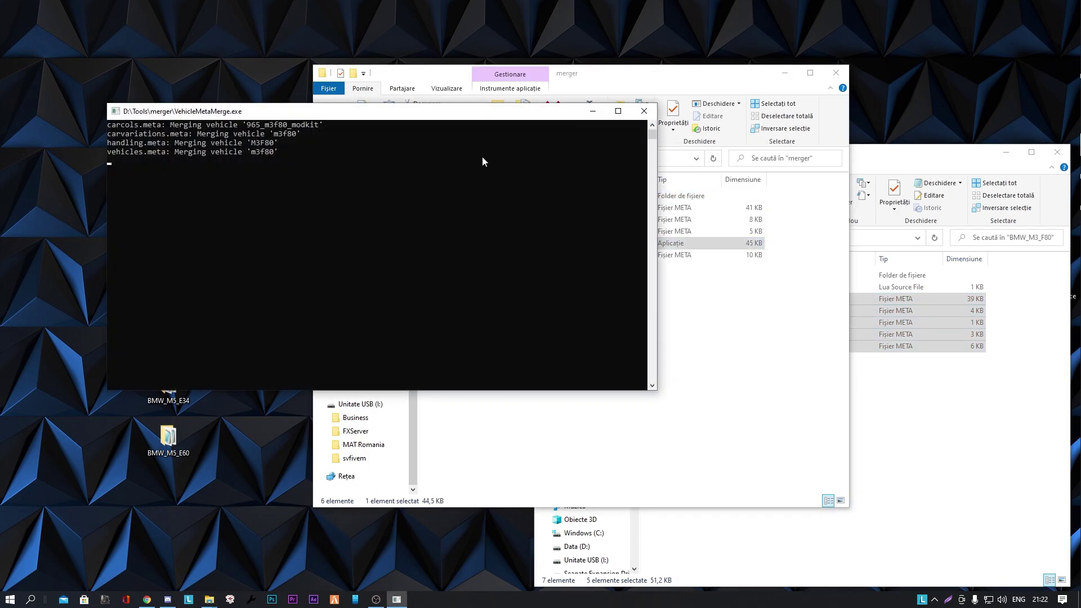
{"action": "double_click", "coordinate": [450, 196]}
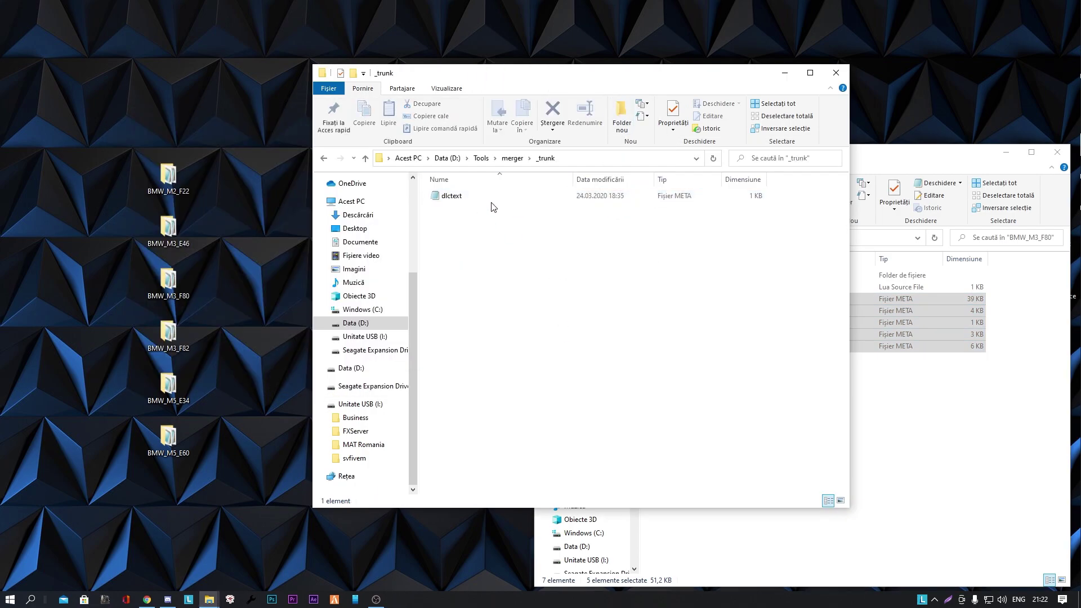
{"action": "left_click", "coordinate": [1057, 152]}
- Copy the six META files from BMW_M3_F82 into _trunk and merge them with VehicleMetaMerge
{"action": "double_click", "coordinate": [181, 339]}
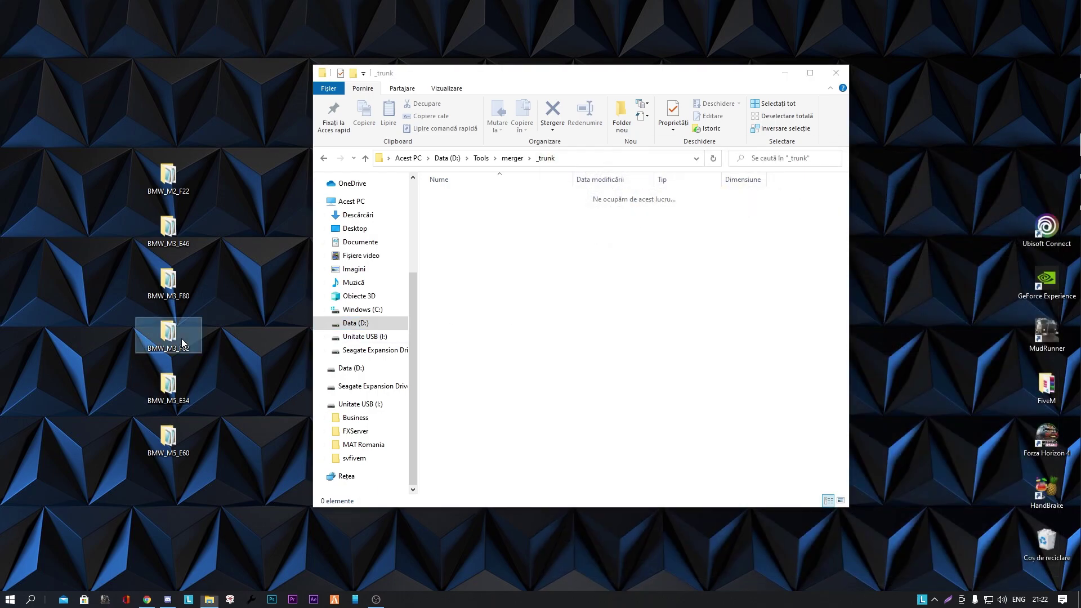
{"action": "left_click_drag", "start_coordinate": [736, 388], "coordinate": [690, 302]}
{"action": "left_click_drag", "start_coordinate": [690, 302], "coordinate": [524, 338]}
{"action": "key", "text": "BackSpace"}
{"action": "double_click", "coordinate": [502, 243]}
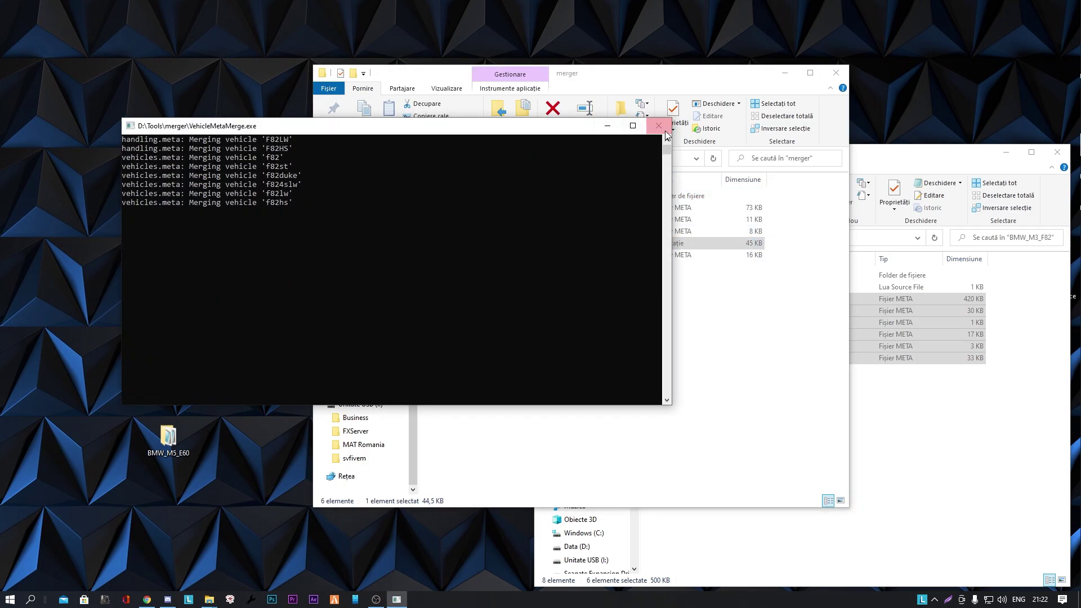
{"action": "left_click", "coordinate": [668, 130]}
{"action": "left_click", "coordinate": [931, 466]}
{"action": "key", "text": "BackSpace"}
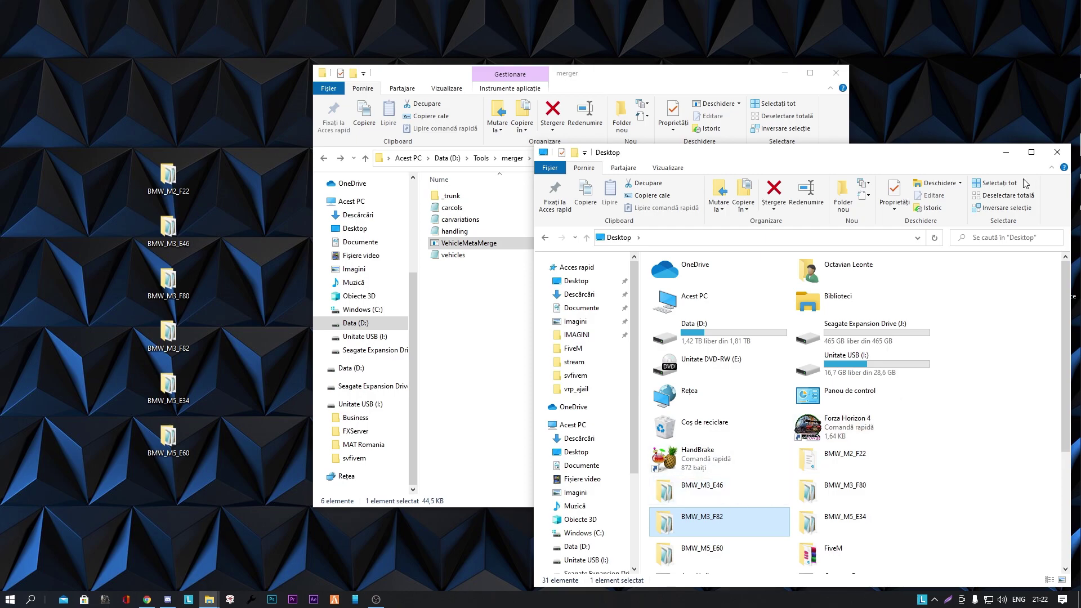
- Copy the seven META files from the BMW_M5_E34 desktop folder into _trunk and merge them with VehicleMetaMerge
{"action": "left_click", "coordinate": [1057, 152]}
{"action": "double_click", "coordinate": [169, 387]}
{"action": "left_click_drag", "start_coordinate": [778, 472], "coordinate": [451, 195]}
{"action": "left_click", "coordinate": [513, 213]}
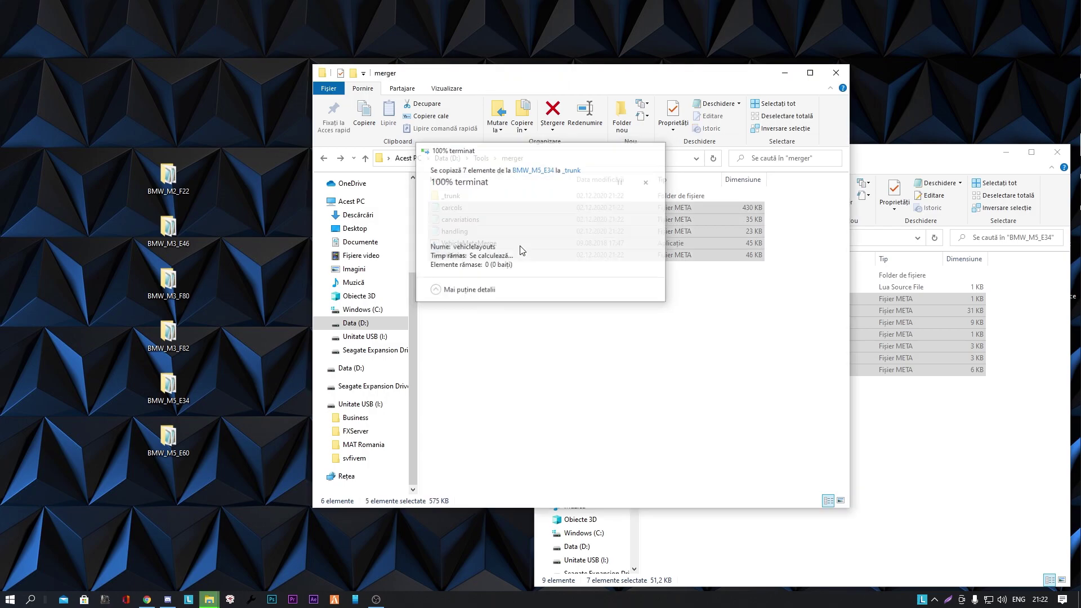
{"action": "double_click", "coordinate": [490, 243]}
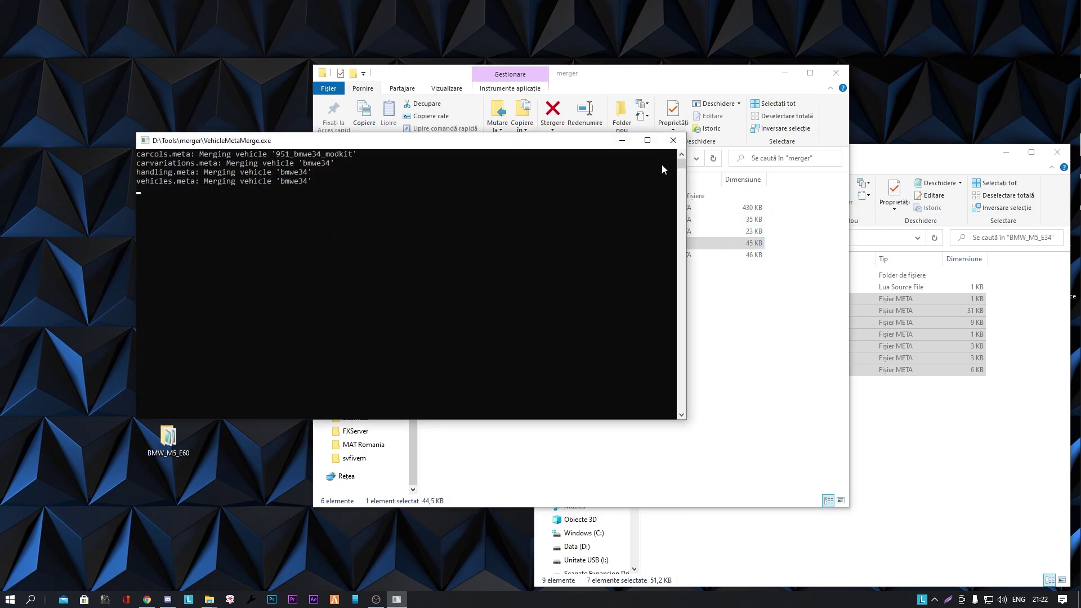
- Copy the five META files from BMW_M5_E60 into _trunk, merge them with VehicleMetaMerge and close its console window
{"action": "double_click", "coordinate": [168, 439]}
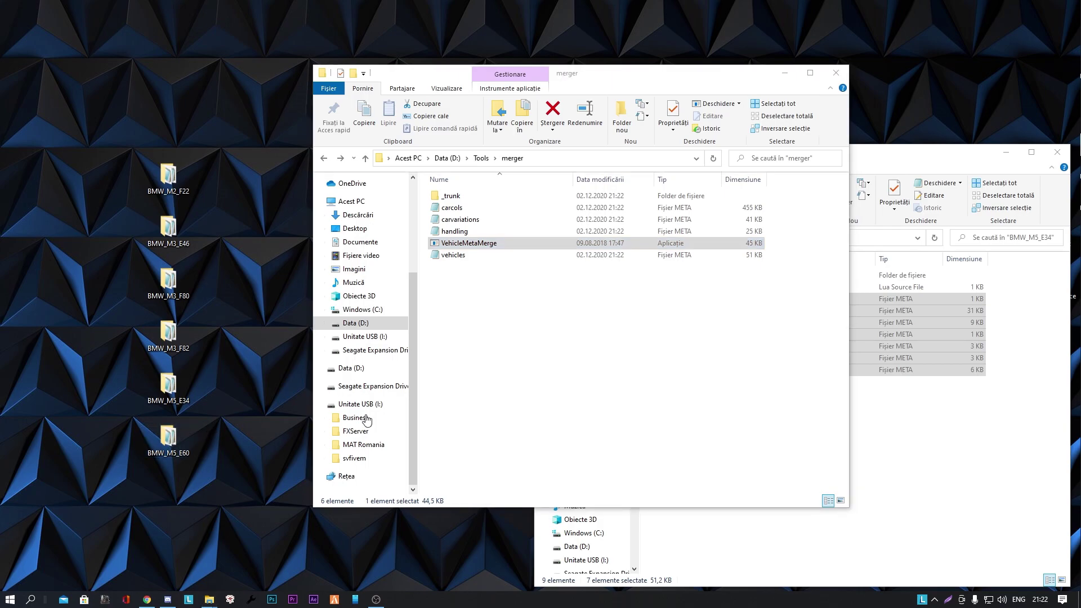
{"action": "left_click_drag", "start_coordinate": [731, 413], "coordinate": [676, 297]}
{"action": "left_click_drag", "start_coordinate": [678, 310], "coordinate": [451, 196]}
{"action": "left_click", "coordinate": [569, 210]}
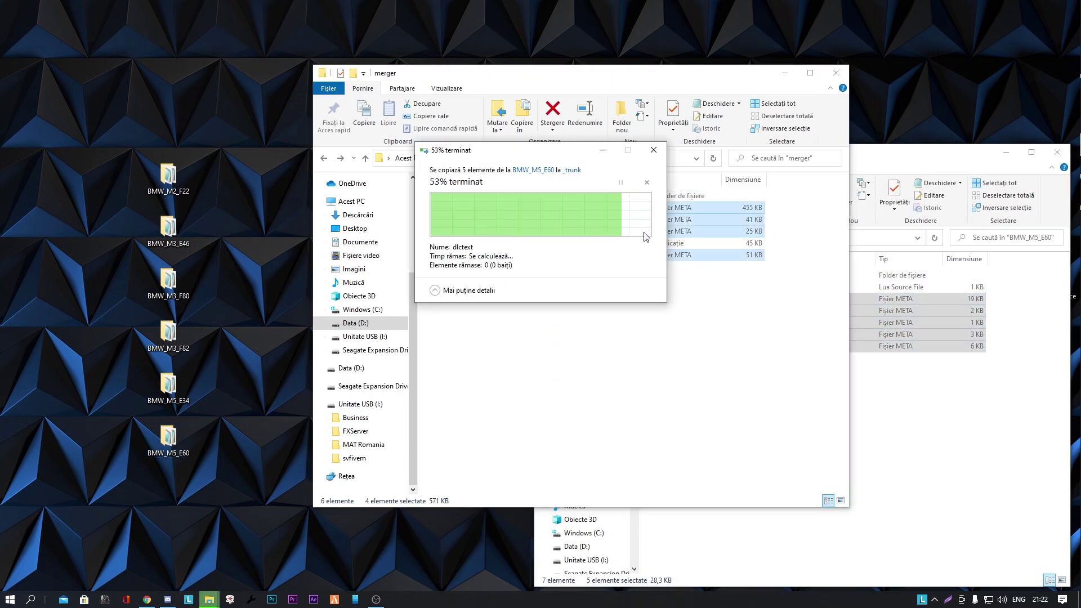
{"action": "double_click", "coordinate": [692, 242]}
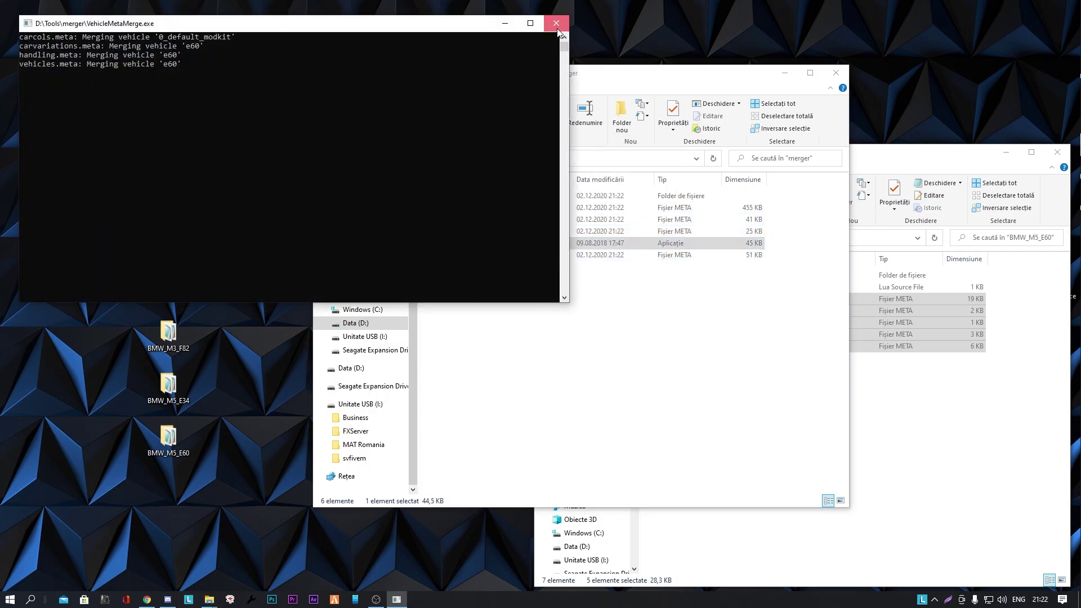
{"action": "left_click", "coordinate": [556, 25]}
- Check the _trunk contents, then move the merged carcols, carvariations, handling and vehicles files from the merger folder to the desktop and close the folder
{"action": "double_click", "coordinate": [470, 196]}
{"action": "left_click_drag", "start_coordinate": [515, 243], "coordinate": [503, 211]}
{"action": "key", "text": "BackSpace"}
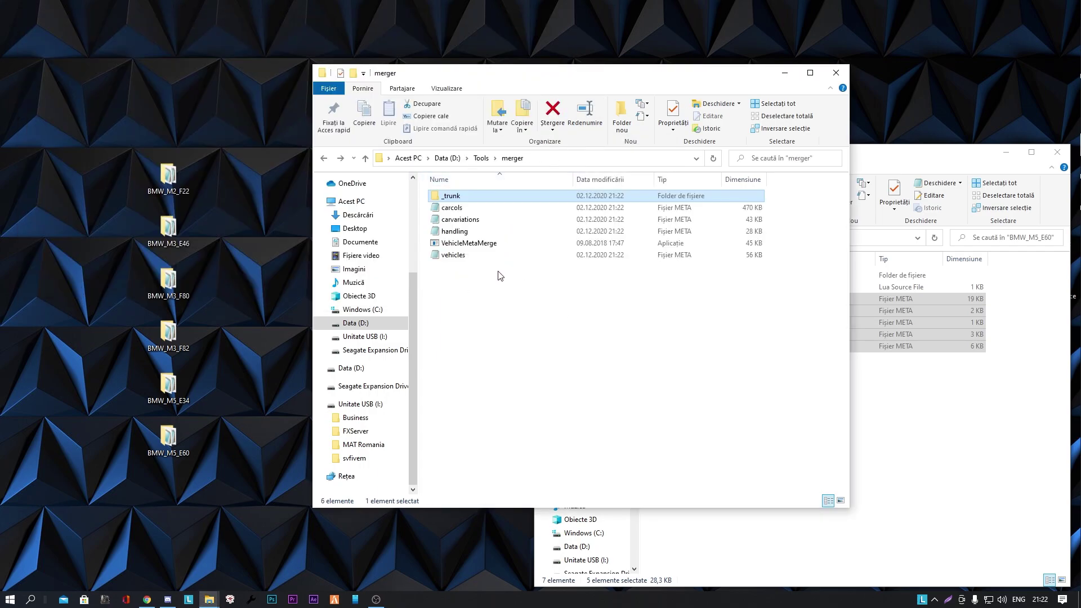
{"action": "left_click", "coordinate": [452, 210]}
{"action": "left_click", "coordinate": [455, 232], "text": "shift"}
{"action": "left_click_drag", "start_coordinate": [455, 232], "coordinate": [259, 110]}
{"action": "left_click_drag", "start_coordinate": [441, 255], "coordinate": [244, 251]}
{"action": "left_click", "coordinate": [842, 69]}
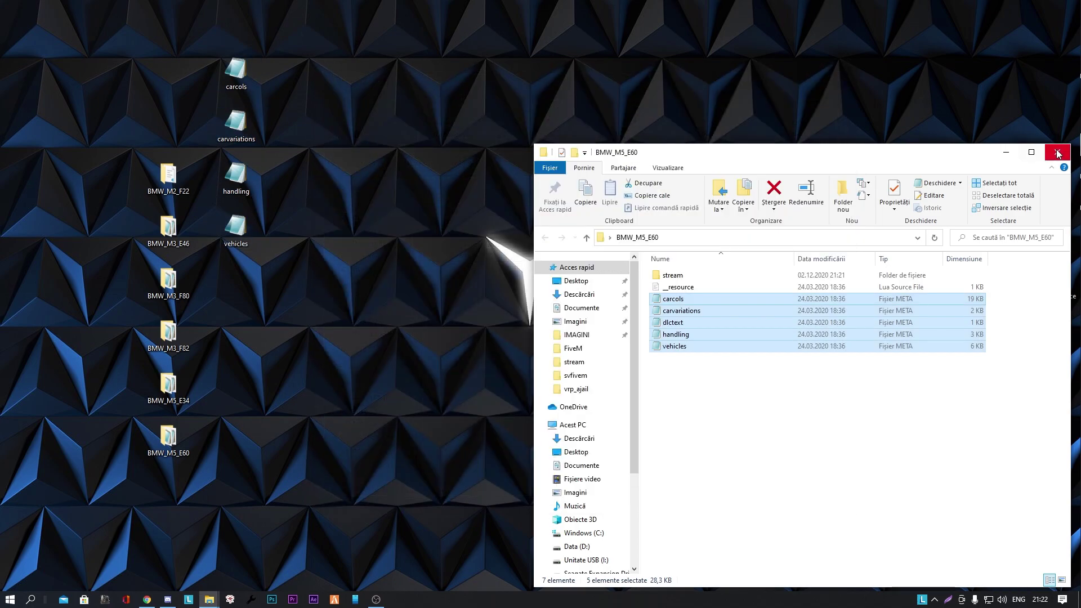
- Close the BMW_M5_E60 window and delete the BMW_M3_E46, BMW_M3_F80, BMW_M3_F82, BMW_M5_E34 and BMW_M5_E60 folders from the desktop
{"action": "left_click", "coordinate": [1057, 152]}
{"action": "left_click_drag", "start_coordinate": [250, 515], "coordinate": [143, 283]}
{"action": "key", "text": "Delete"}
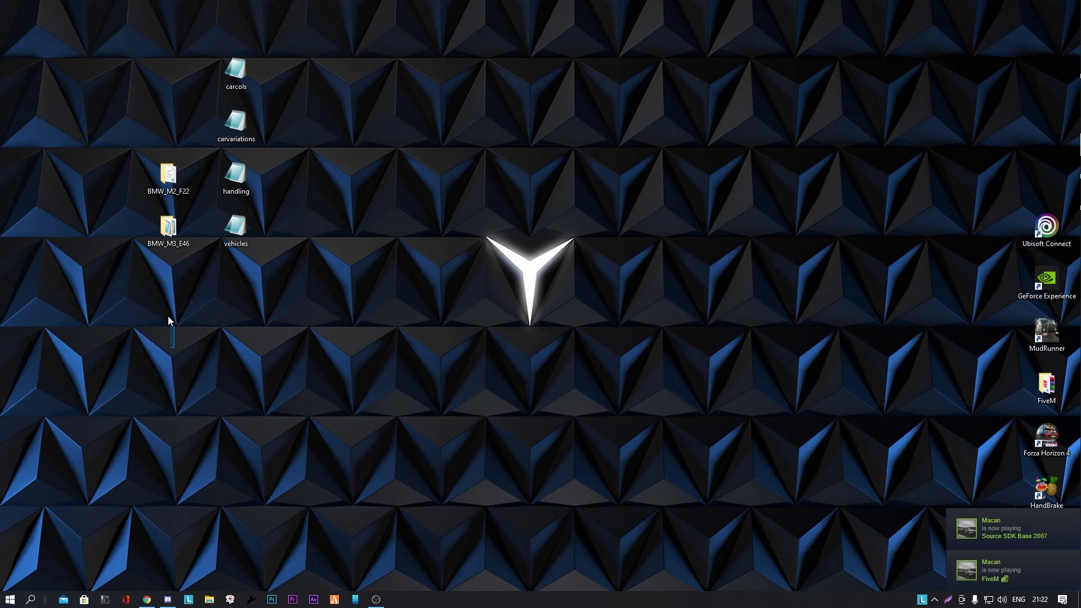
{"action": "key", "text": "Delete"}
- Move the remaining BMW_M2_F22 folder toward the middle of the desktop and rename it to pack_bmw
{"action": "left_click_drag", "start_coordinate": [169, 176], "coordinate": [451, 244]}
{"action": "left_click", "coordinate": [440, 227]}
{"action": "right_click", "coordinate": [437, 224]}
{"action": "left_click", "coordinate": [487, 458]}
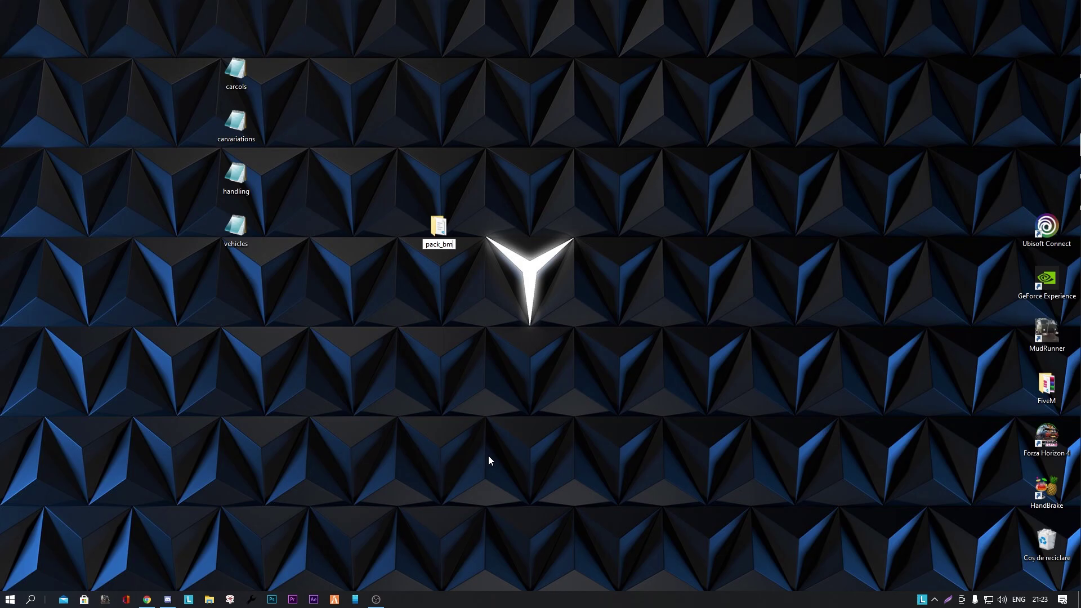
{"action": "type", "text": "pack_bmq"}
{"action": "key", "text": "BackSpace"}
{"action": "type", "text": "w"}
{"action": "key", "text": "Return"}
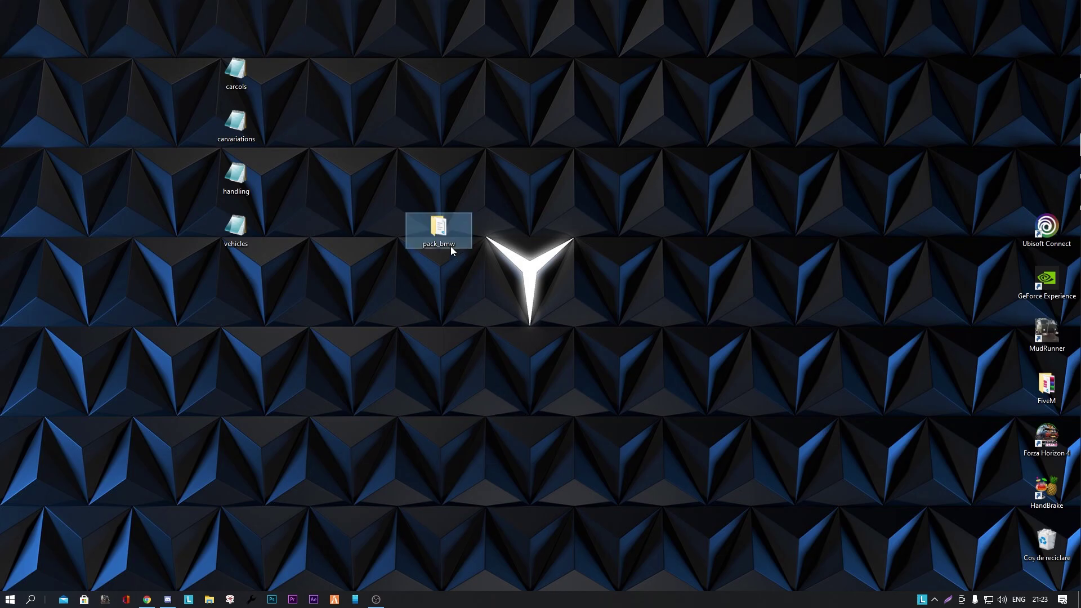
{"action": "double_click", "coordinate": [445, 235]}
{"action": "double_click", "coordinate": [673, 275]}
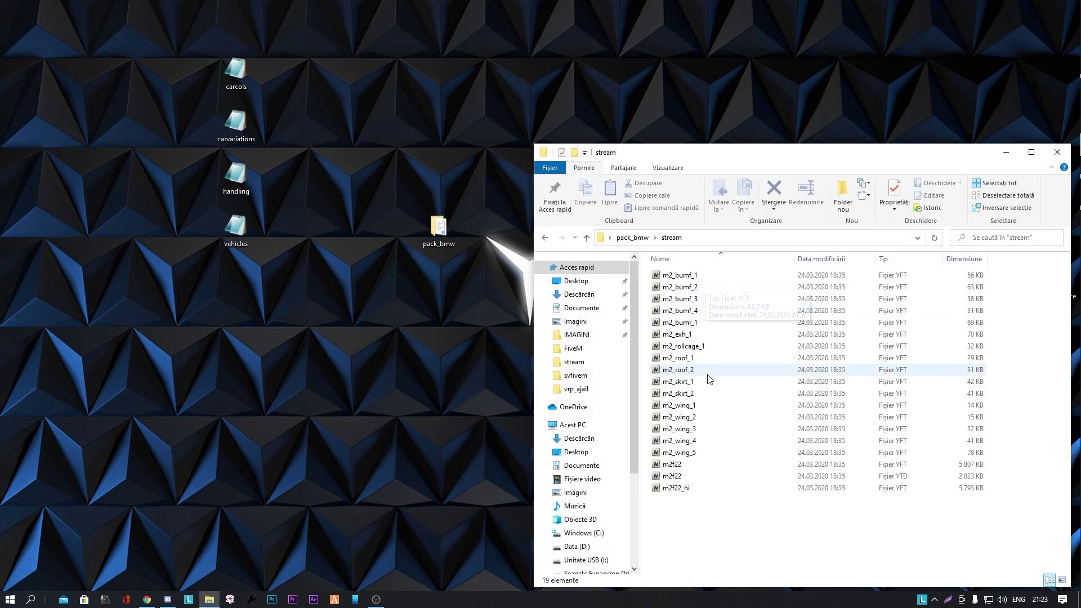
{"action": "left_click_drag", "start_coordinate": [735, 553], "coordinate": [700, 282]}
{"action": "left_click", "coordinate": [295, 411]}
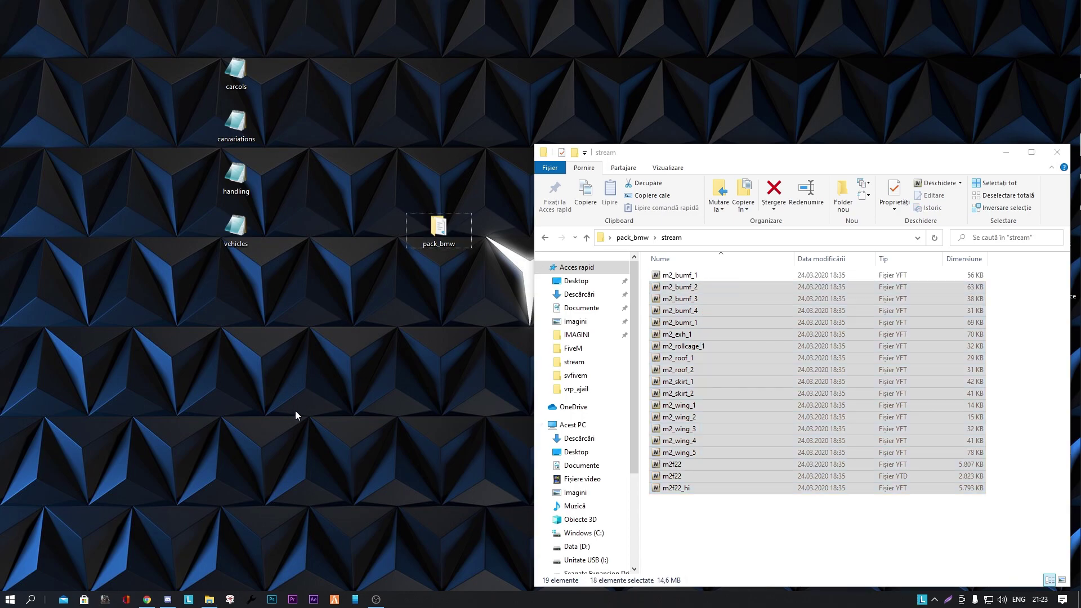
{"action": "key", "text": "Delete"}
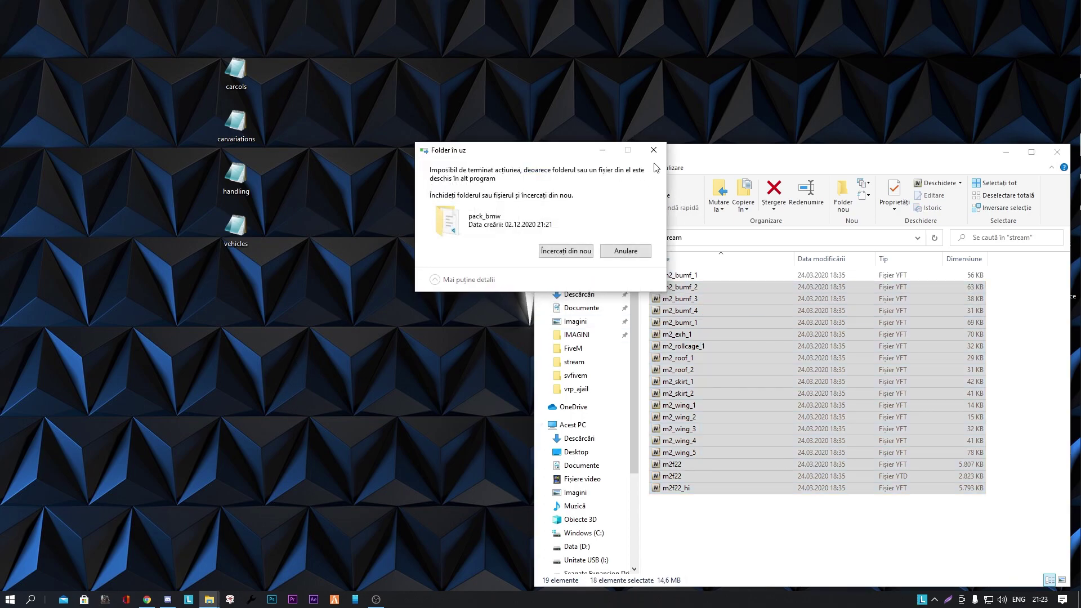
{"action": "left_click", "coordinate": [654, 151]}
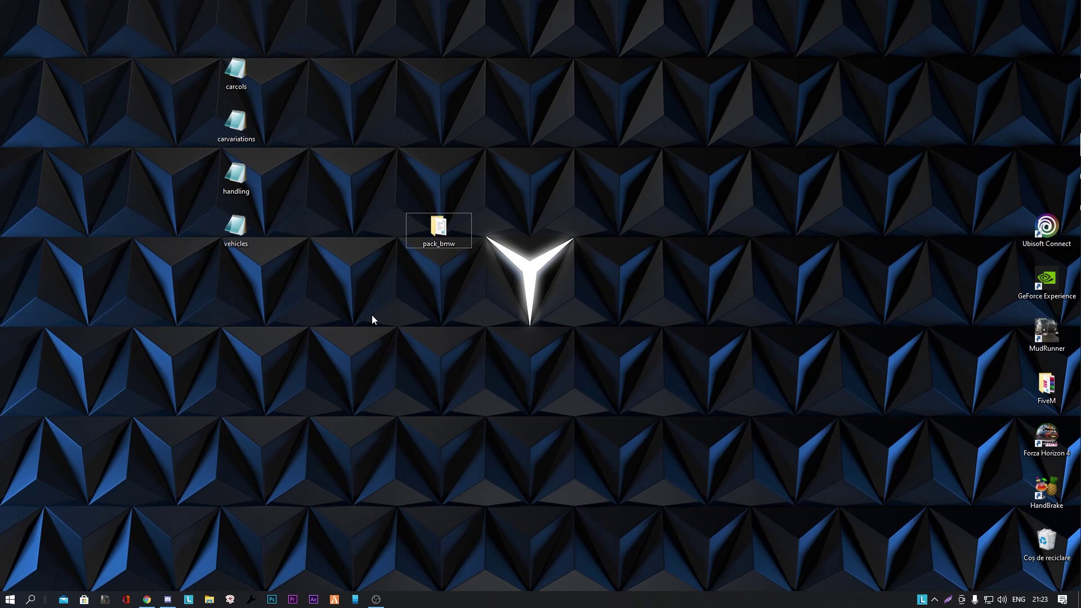
- Search the Recycle Bin for "bmw", restore the five deleted BMW car folders to the desktop and line up BMW_M5_E60 above the others
{"action": "double_click", "coordinate": [1046, 544]}
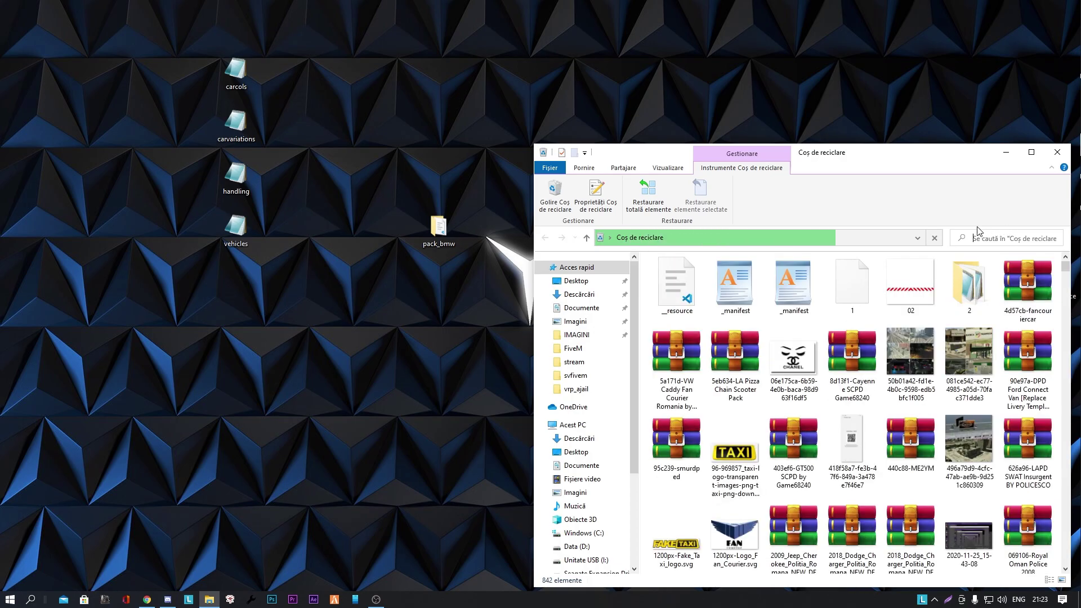
{"action": "type", "text": "bmw"}
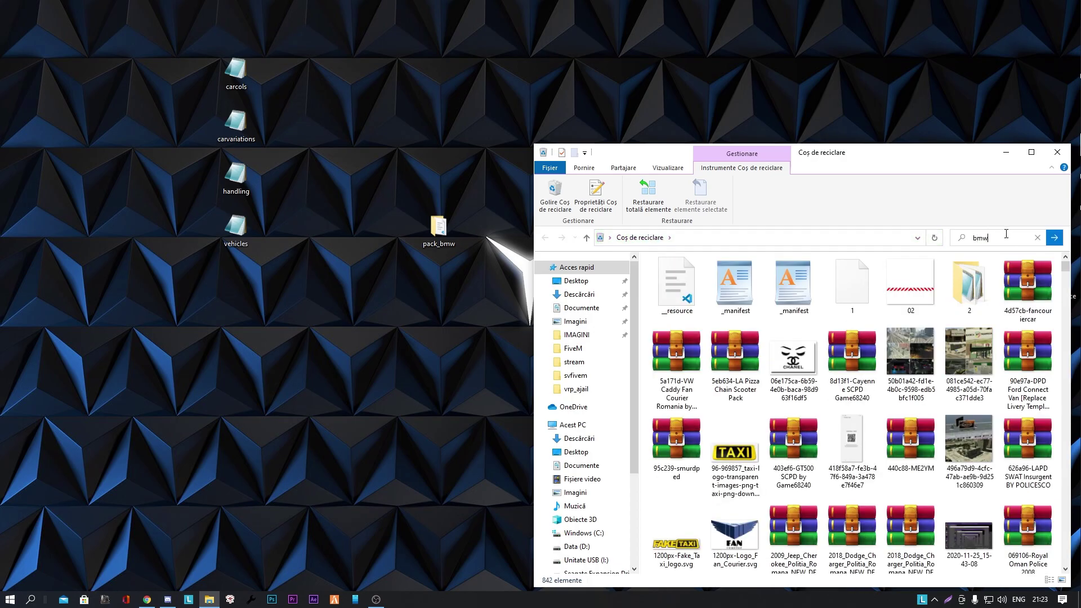
{"action": "left_click", "coordinate": [1054, 238]}
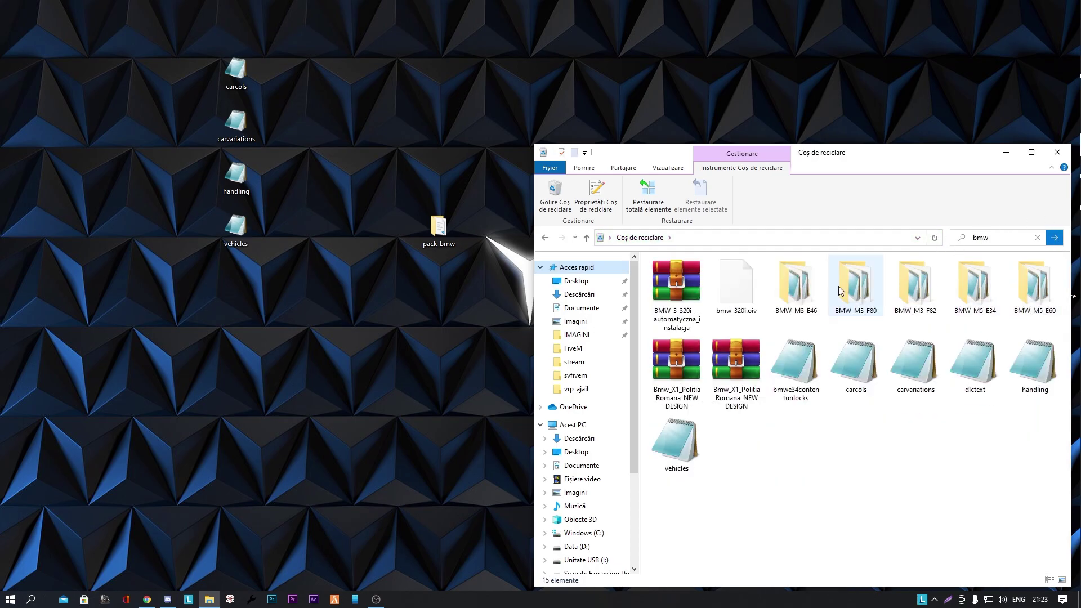
{"action": "left_click", "coordinate": [792, 298]}
{"action": "left_click", "coordinate": [1039, 298], "text": "shift"}
{"action": "left_click_drag", "start_coordinate": [775, 296], "coordinate": [107, 397]}
{"action": "left_click", "coordinate": [1057, 152]}
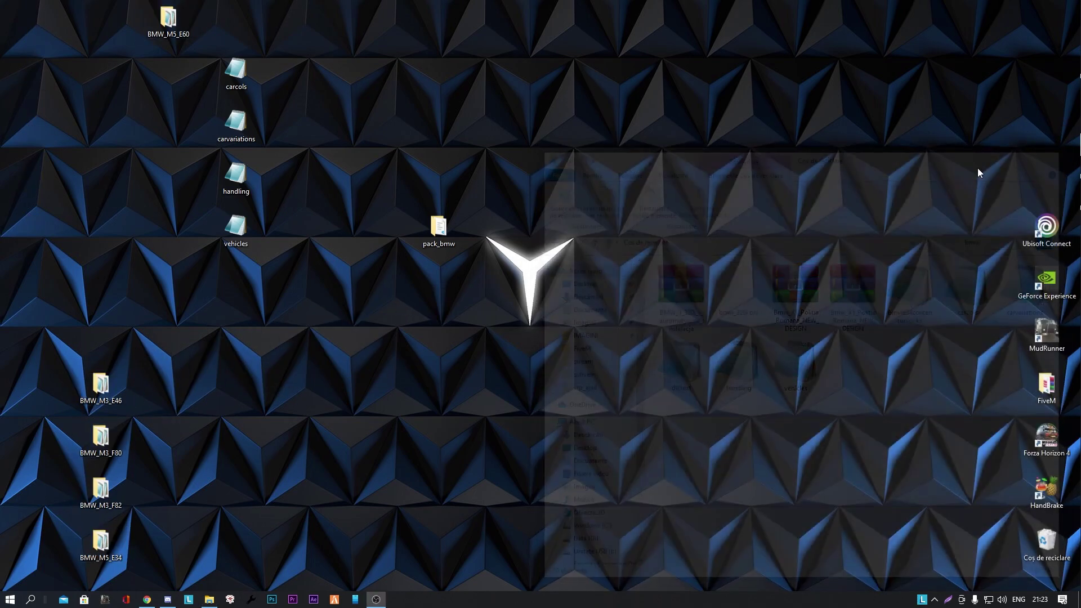
{"action": "left_click_drag", "start_coordinate": [164, 35], "coordinate": [164, 48]}
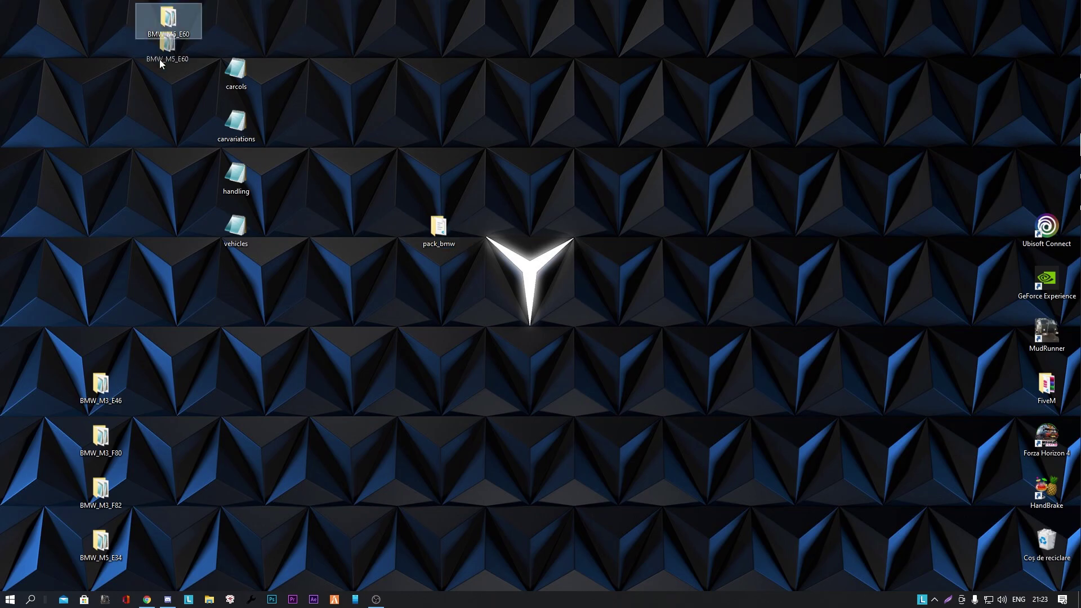
{"action": "left_click_drag", "start_coordinate": [94, 323], "coordinate": [93, 323]}
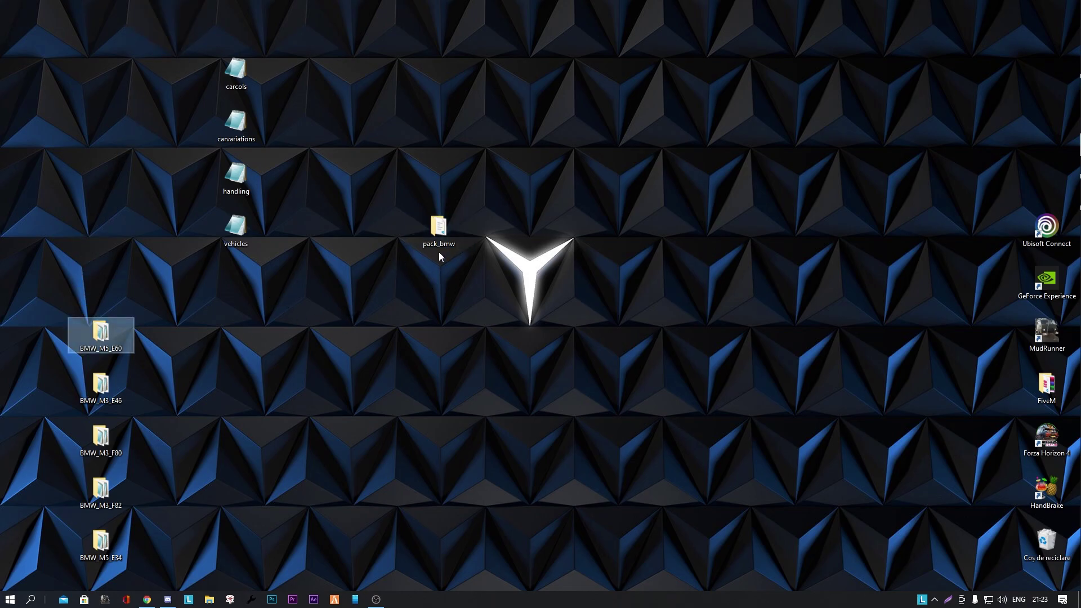
- Move the three e60 model files from the BMW_M5_E60 stream folder into the pack_bmw stream folder and close the BMW_M5_E60 window
{"action": "double_click", "coordinate": [438, 228]}
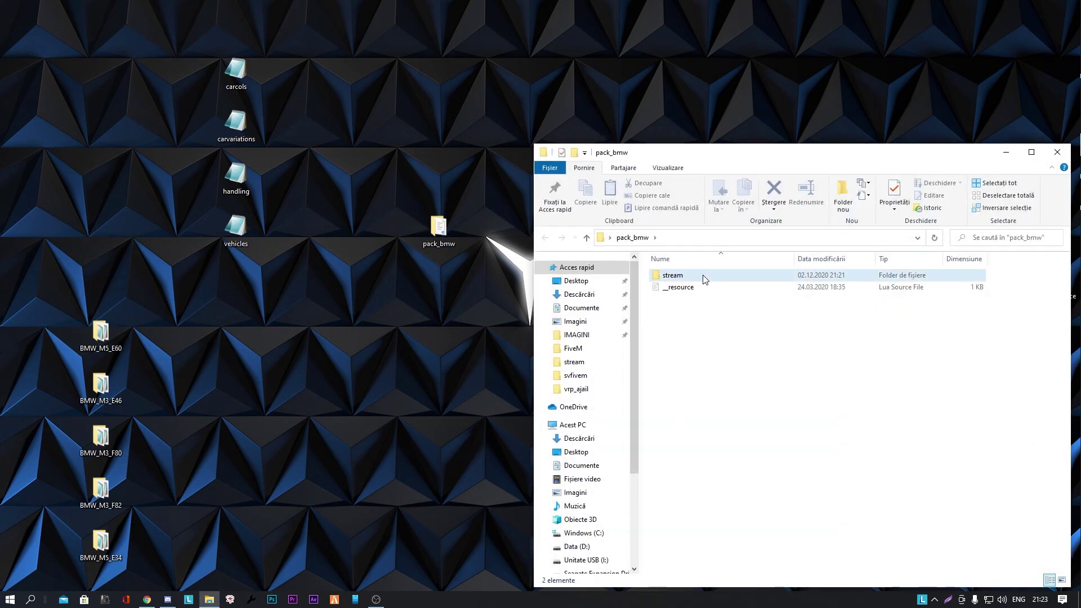
{"action": "double_click", "coordinate": [703, 280]}
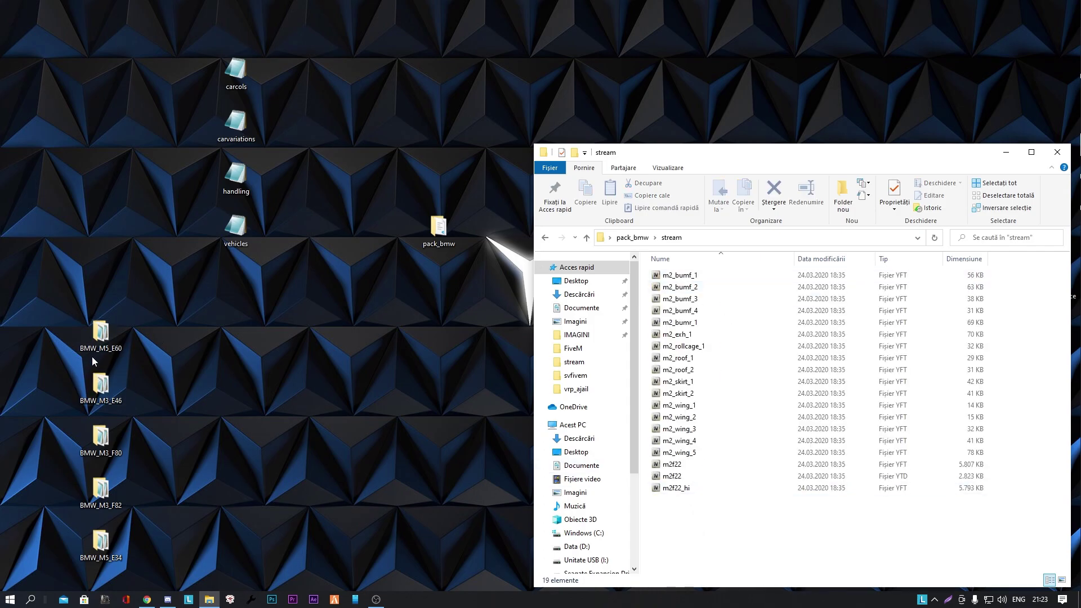
{"action": "left_click", "coordinate": [101, 332]}
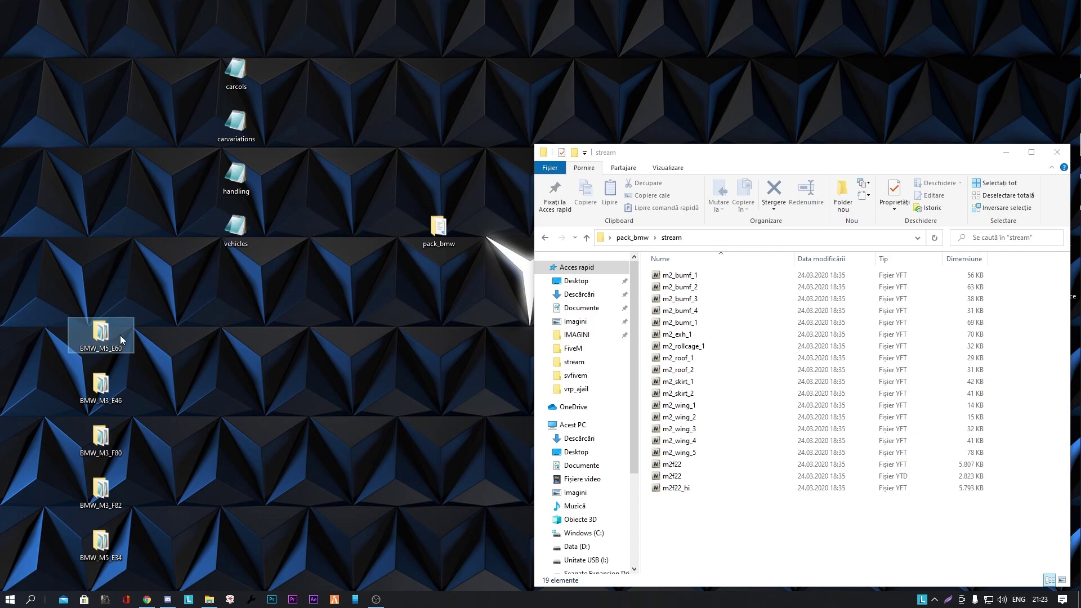
{"action": "double_click", "coordinate": [122, 324]}
{"action": "left_click_drag", "start_coordinate": [700, 153], "coordinate": [228, 256]}
{"action": "double_click", "coordinate": [213, 374]}
{"action": "left_click_drag", "start_coordinate": [276, 368], "coordinate": [236, 431]}
{"action": "left_click_drag", "start_coordinate": [236, 394], "coordinate": [800, 524]}
{"action": "left_click", "coordinate": [372, 457]}
{"action": "key", "text": "BackSpace"}
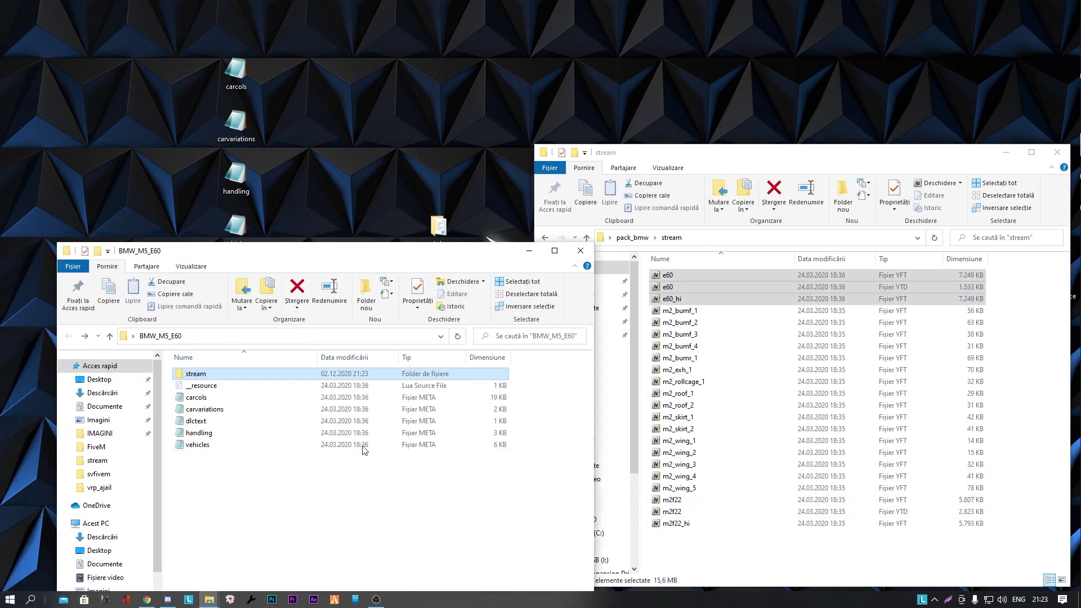
{"action": "left_click", "coordinate": [581, 251]}
- Move all files from the BMW_M3_E46 stream folder into the pack_bmw stream folder and close the source window
{"action": "double_click", "coordinate": [117, 386]}
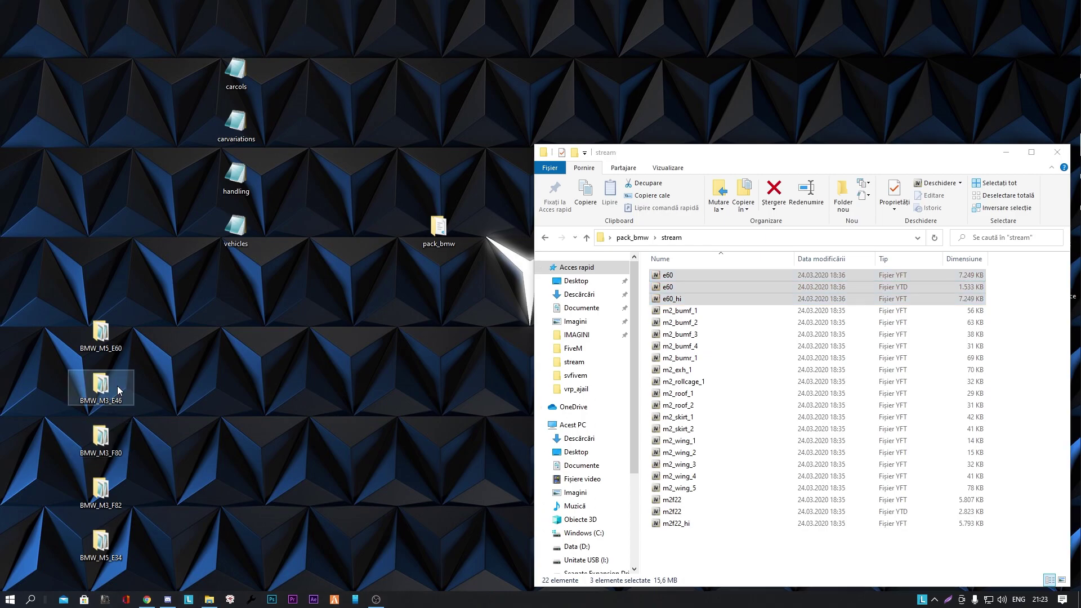
{"action": "left_click", "coordinate": [203, 369]}
{"action": "left_click", "coordinate": [221, 276]}
{"action": "double_click", "coordinate": [221, 276]}
{"action": "left_click_drag", "start_coordinate": [309, 518], "coordinate": [749, 569]}
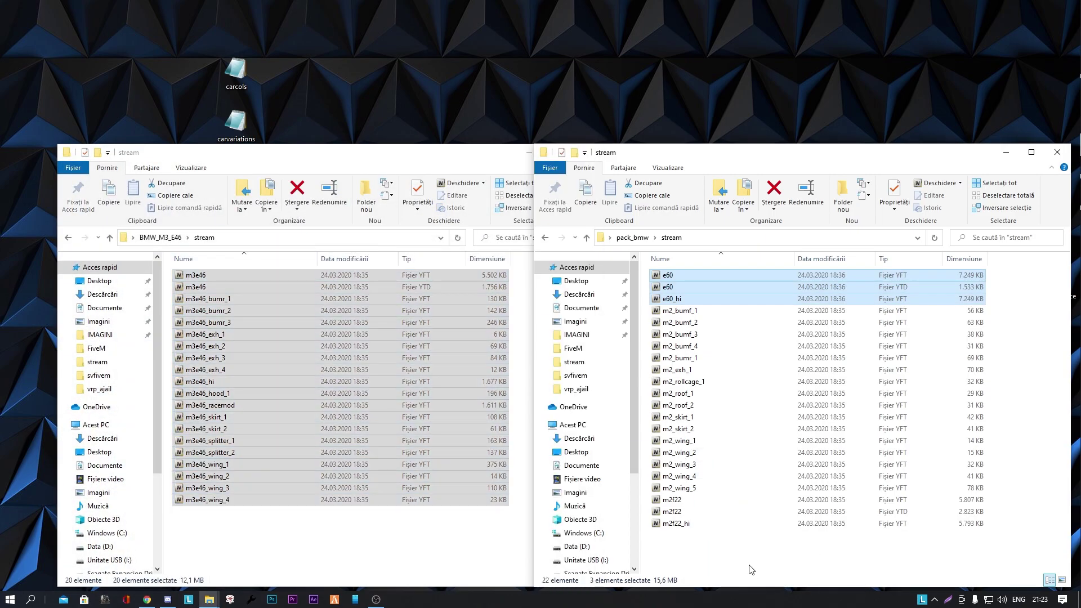
{"action": "left_click", "coordinate": [580, 152]}
- Move all files from the BMW_M3_F82 stream folder into the pack_bmw stream folder and close the emptied source folder
{"action": "double_click", "coordinate": [99, 485]}
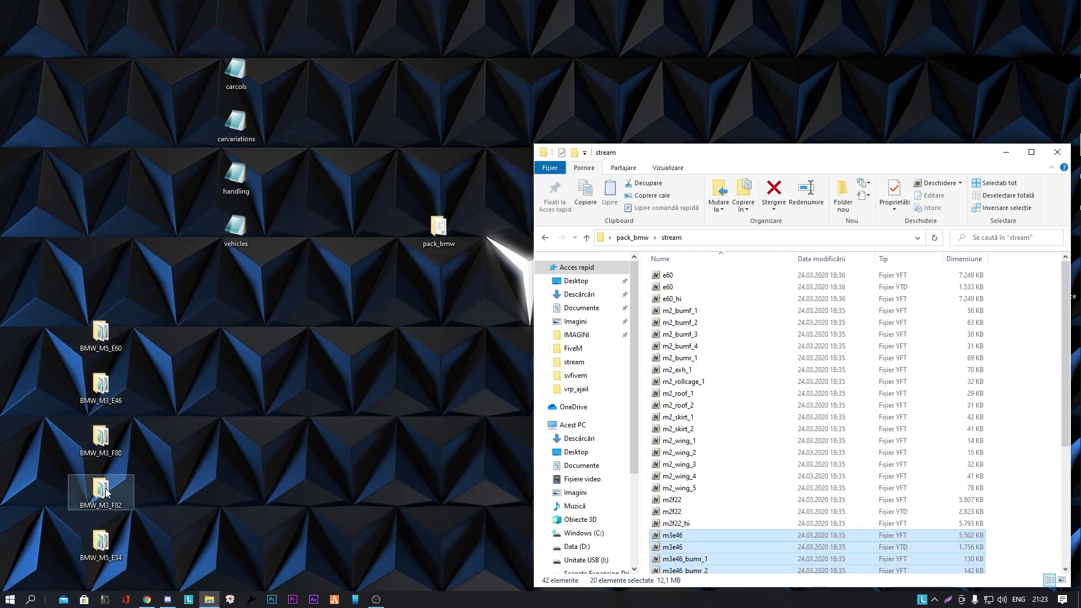
{"action": "left_click_drag", "start_coordinate": [331, 469], "coordinate": [276, 308]}
{"action": "double_click", "coordinate": [242, 275]}
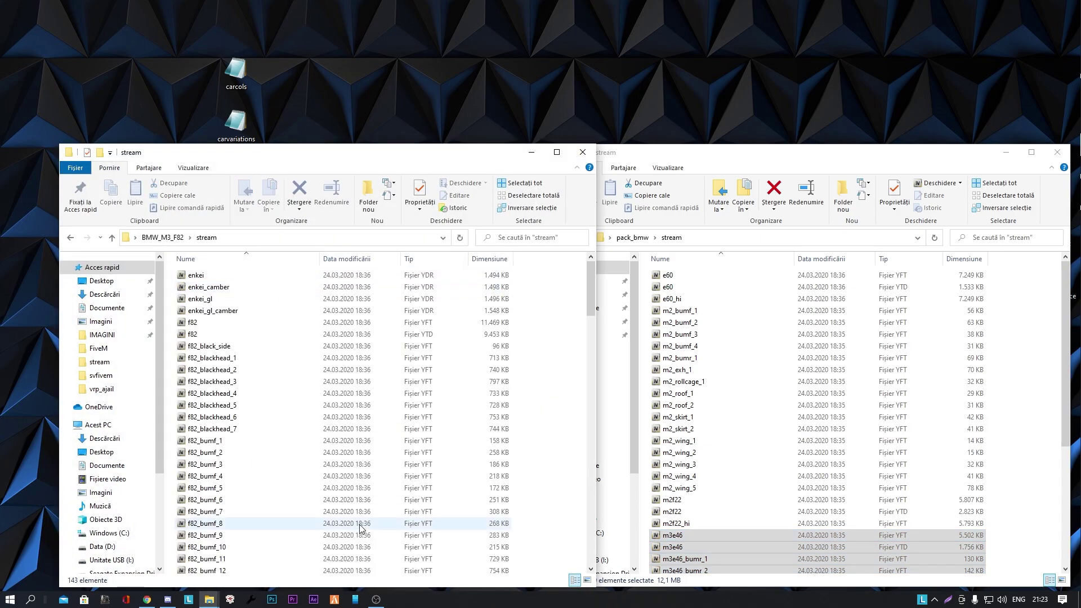
{"action": "key", "text": "ctrl+a"}
{"action": "left_click_drag", "start_coordinate": [215, 271], "coordinate": [1008, 406]}
{"action": "left_click", "coordinate": [450, 169]}
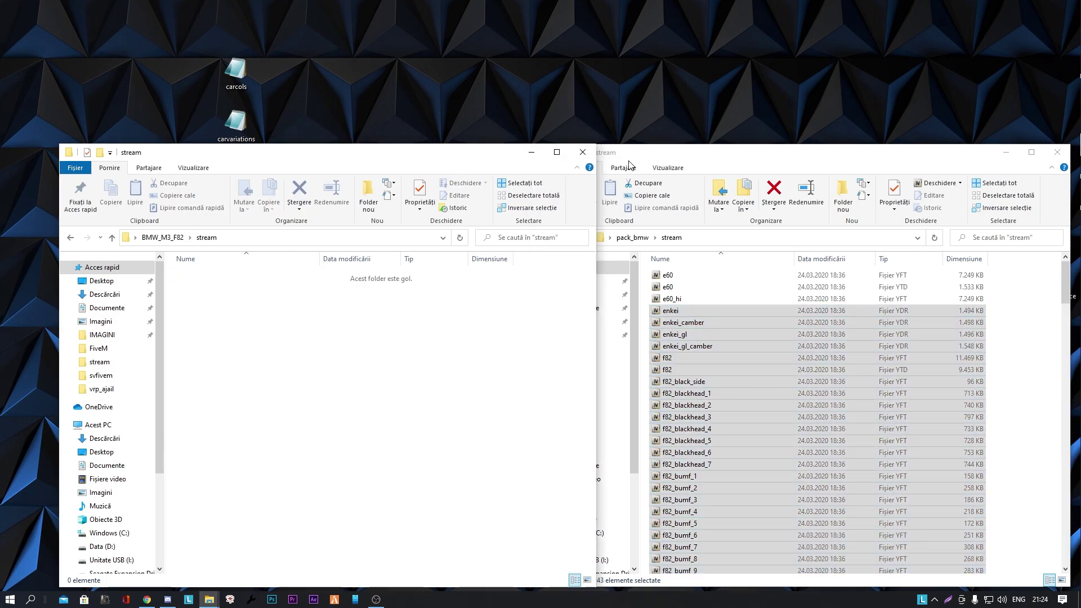
{"action": "key", "text": "alt+F4"}
- Return to the pack_bmw root and move the merged carcols, carvariations, handling and vehicles files from the desktop into it
{"action": "left_click_drag", "start_coordinate": [891, 152], "coordinate": [822, 123]}
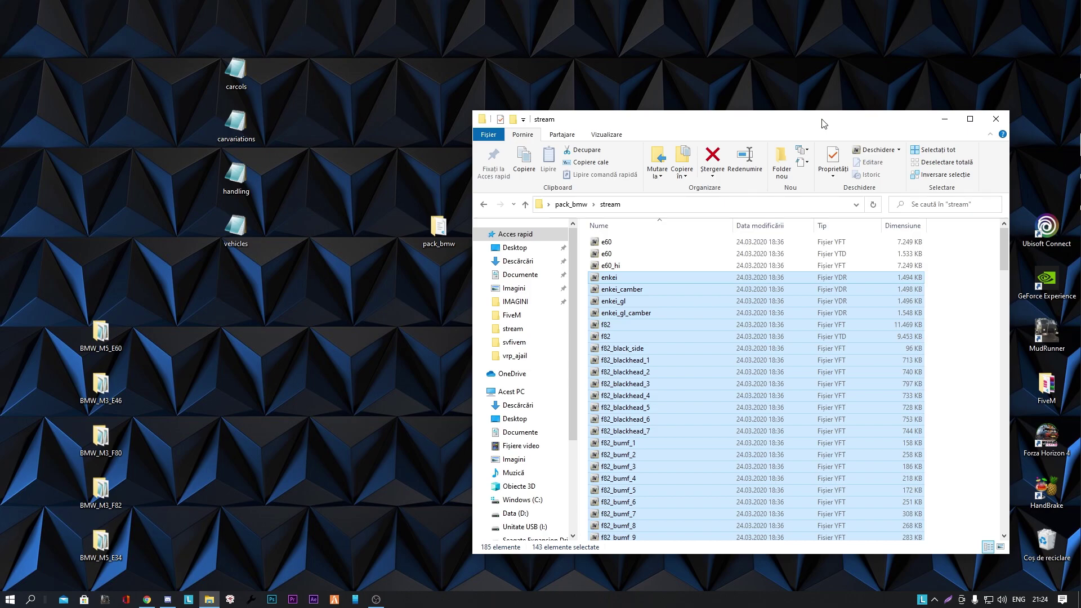
{"action": "left_click", "coordinate": [660, 286]}
{"action": "key", "text": "BackSpace"}
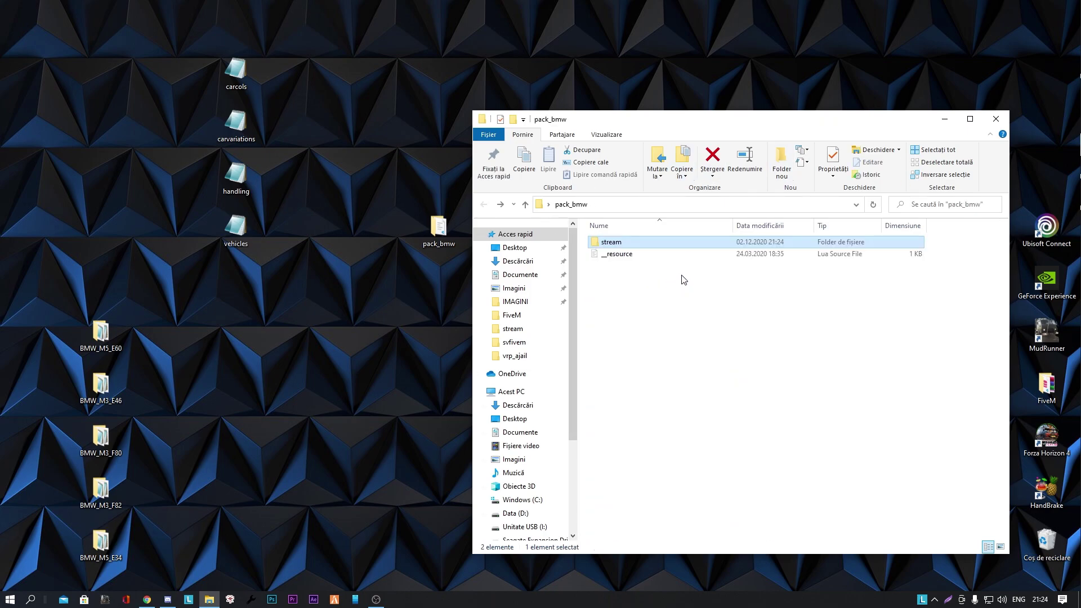
{"action": "left_click", "coordinate": [648, 256]}
{"action": "left_click", "coordinate": [685, 280]}
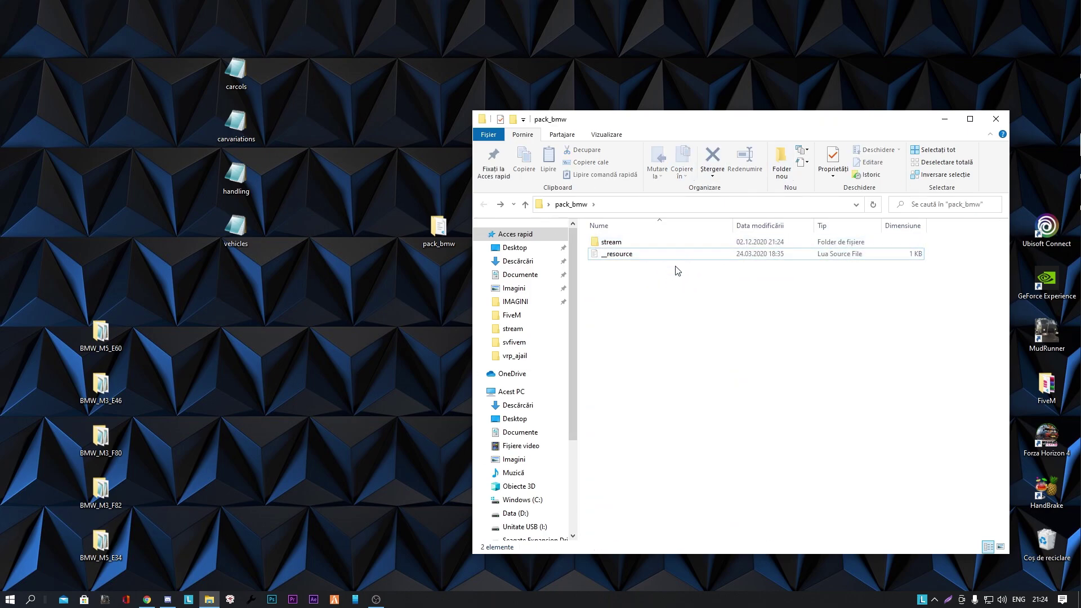
{"action": "left_click_drag", "start_coordinate": [222, 309], "coordinate": [264, 56]}
{"action": "left_click_drag", "start_coordinate": [236, 228], "coordinate": [681, 387]}
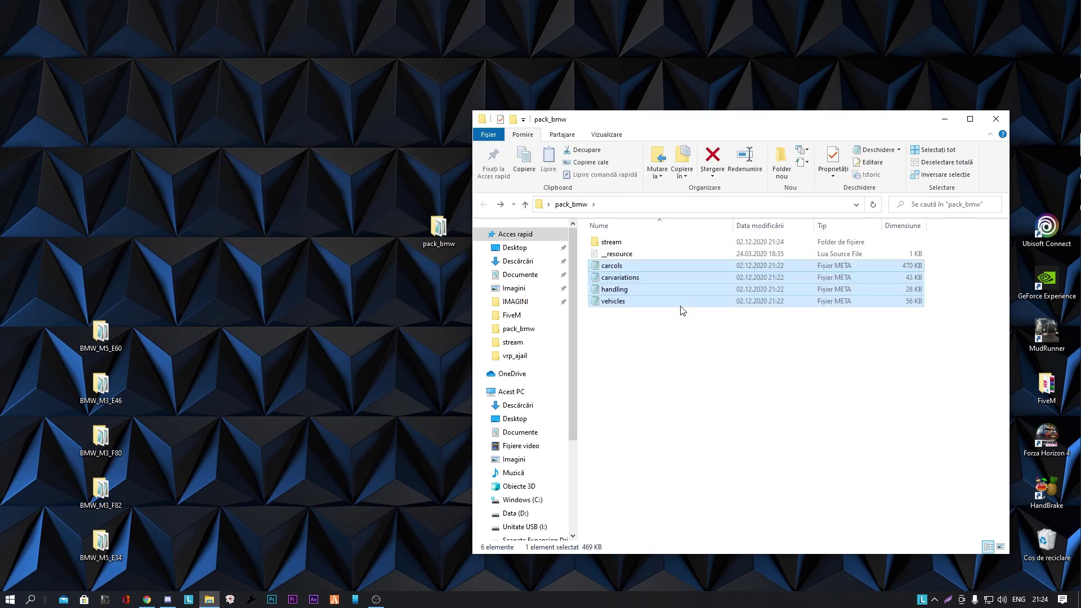
- Review the files and data_file entries of pack_bmw's __resource.lua in Visual Studio Code and close the editor
{"action": "left_click", "coordinate": [677, 384]}
{"action": "double_click", "coordinate": [660, 254]}
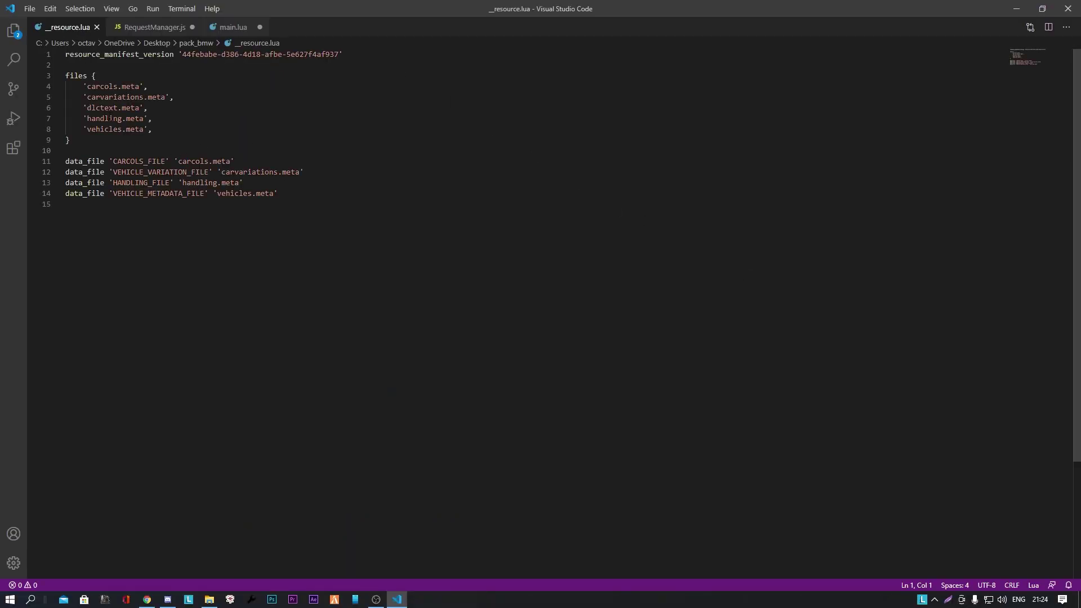
{"action": "key", "text": "alt+F4"}
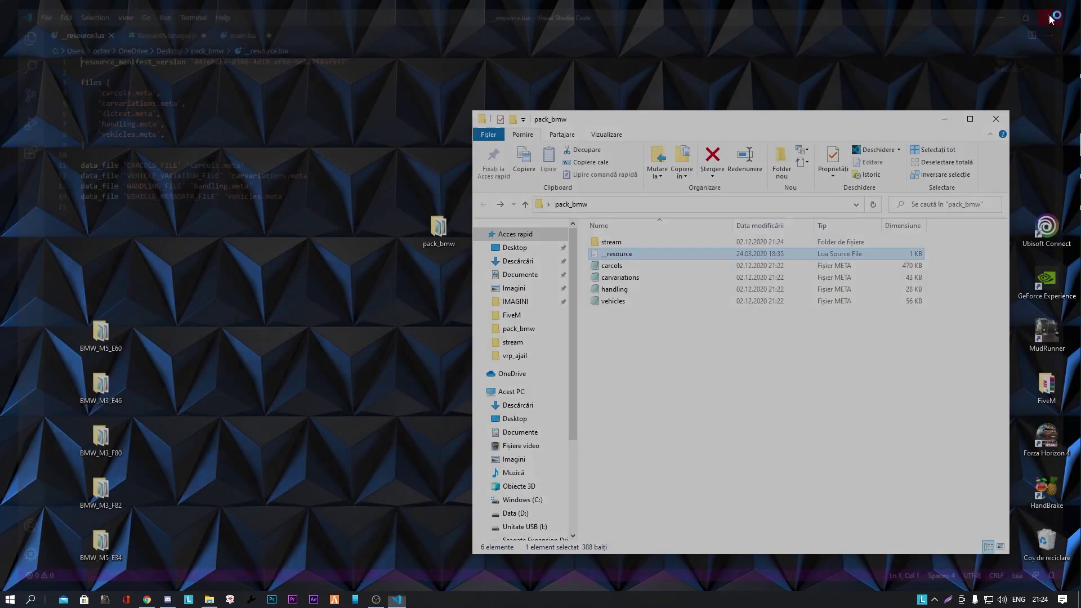